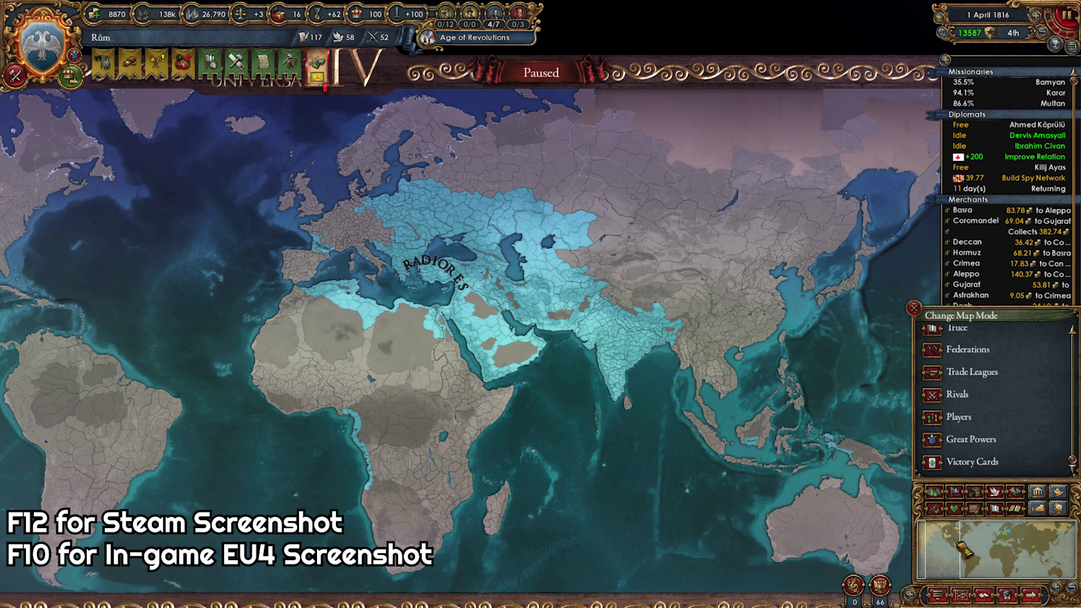
{"action": "key", "text": "q"}
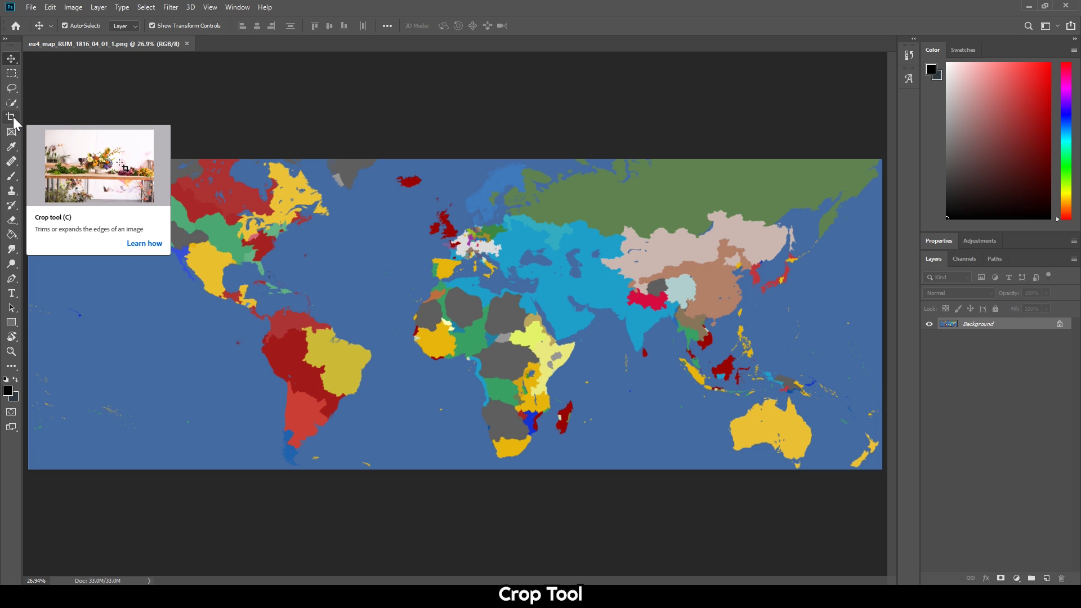
Crop the world map to Europe, Africa and Asia, cutting off the Americas and the far eastern edge, and fit it to the window
{"action": "left_click", "coordinate": [11, 118]}
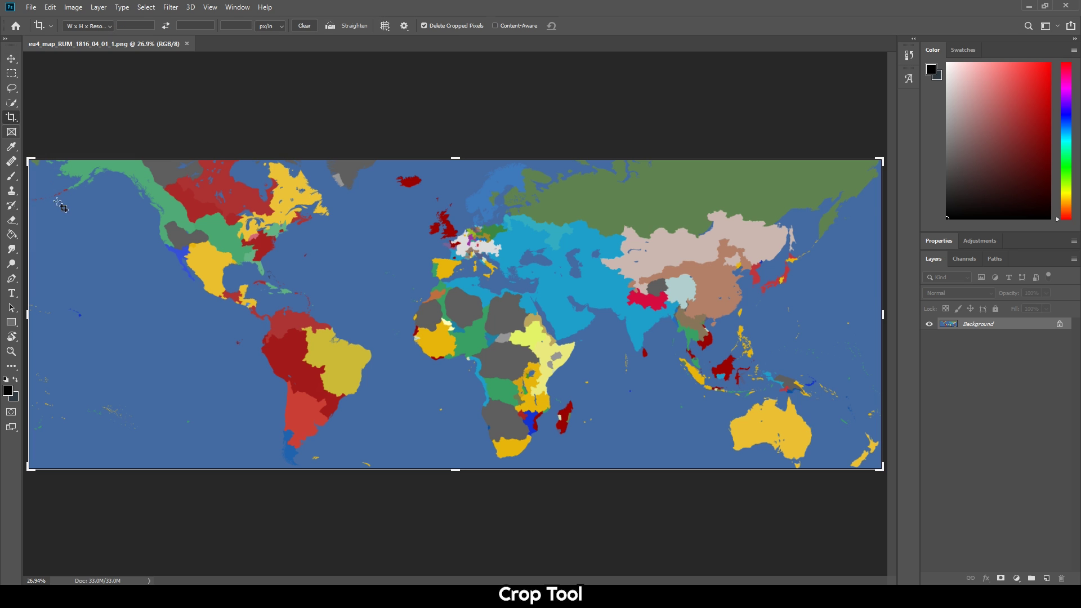
{"action": "left_click_drag", "start_coordinate": [28, 315], "coordinate": [220, 327]}
{"action": "left_click_drag", "start_coordinate": [691, 315], "coordinate": [646, 316]}
{"action": "left_click_drag", "start_coordinate": [459, 469], "coordinate": [459, 461]}
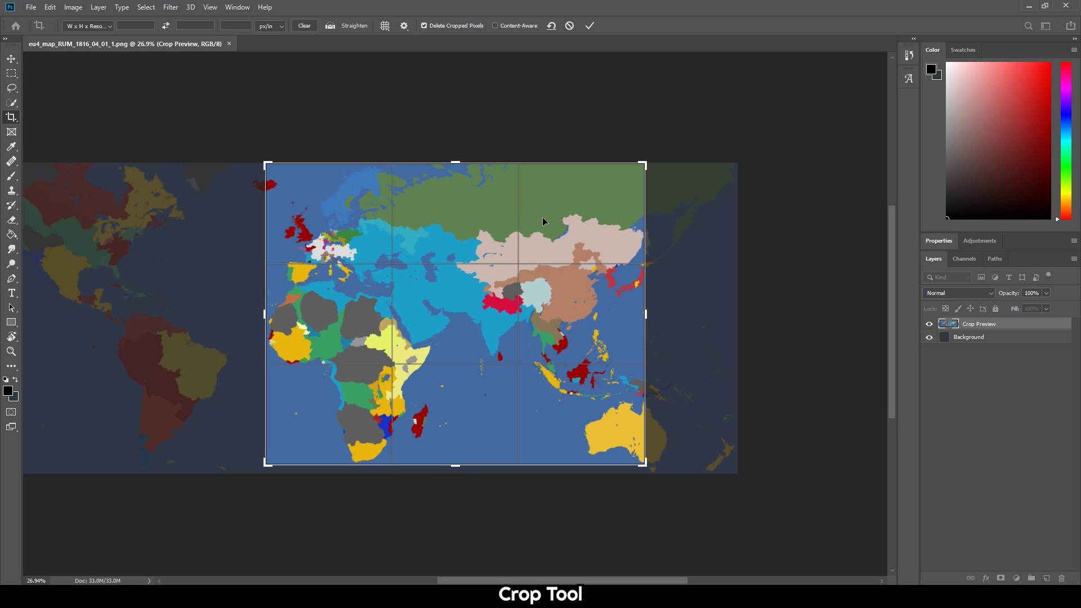
{"action": "left_click", "coordinate": [593, 29]}
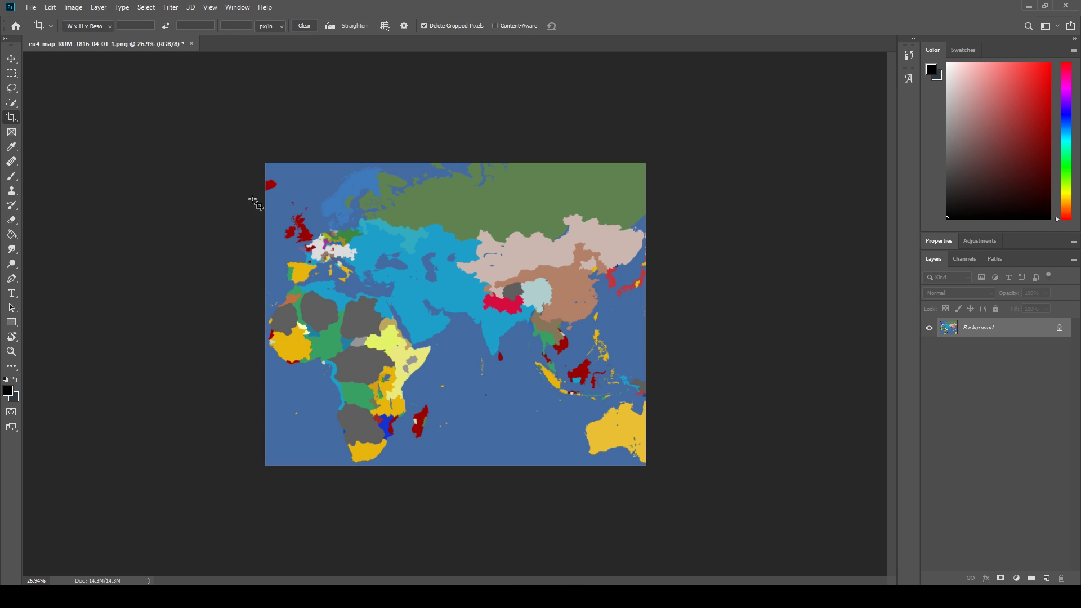
{"action": "left_click", "coordinate": [12, 59]}
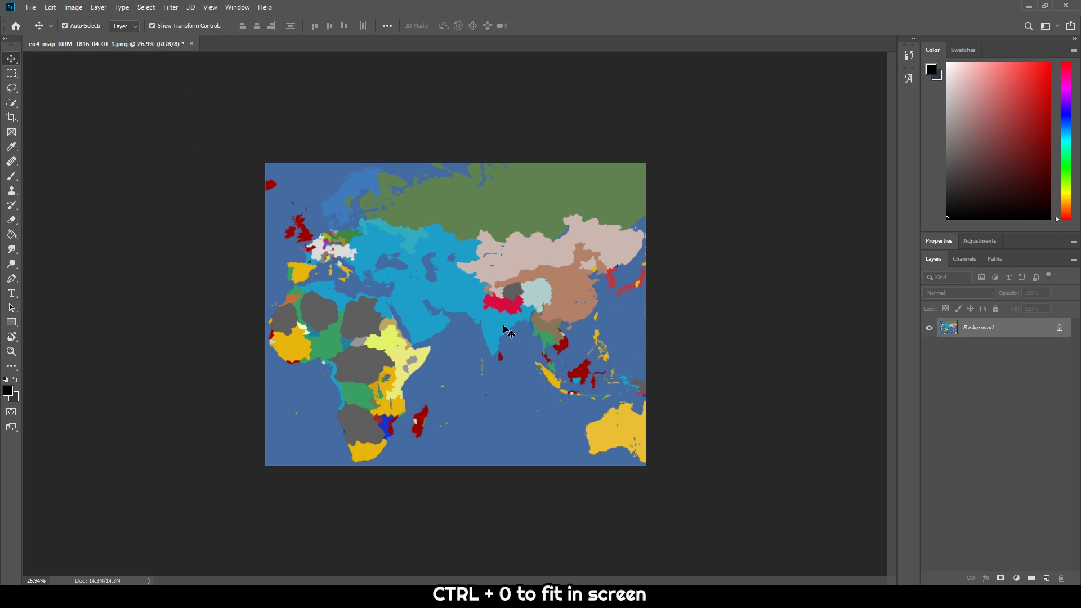
{"action": "key", "text": "ctrl+0"}
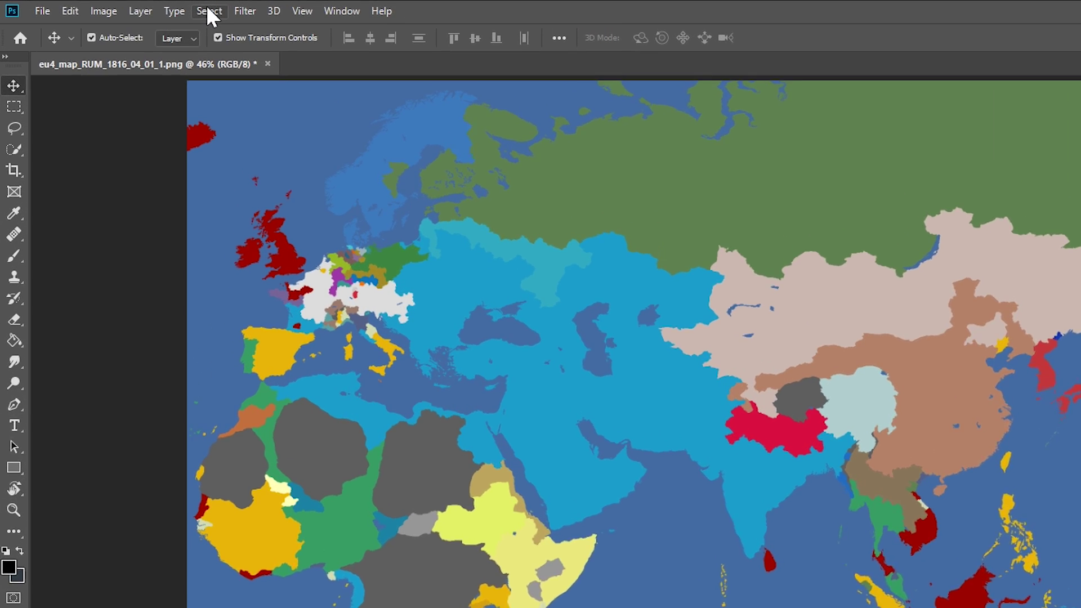
Select the large bright blue empire with Color Range, using Sampled Colors picked from its territory
{"action": "left_click", "coordinate": [145, 7]}
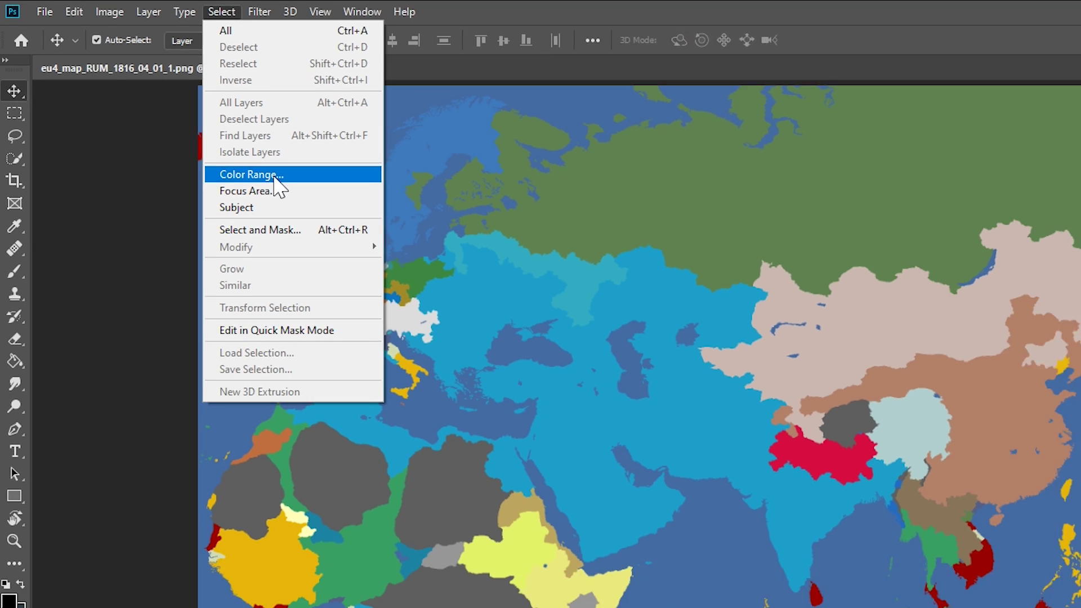
{"action": "left_click", "coordinate": [319, 201]}
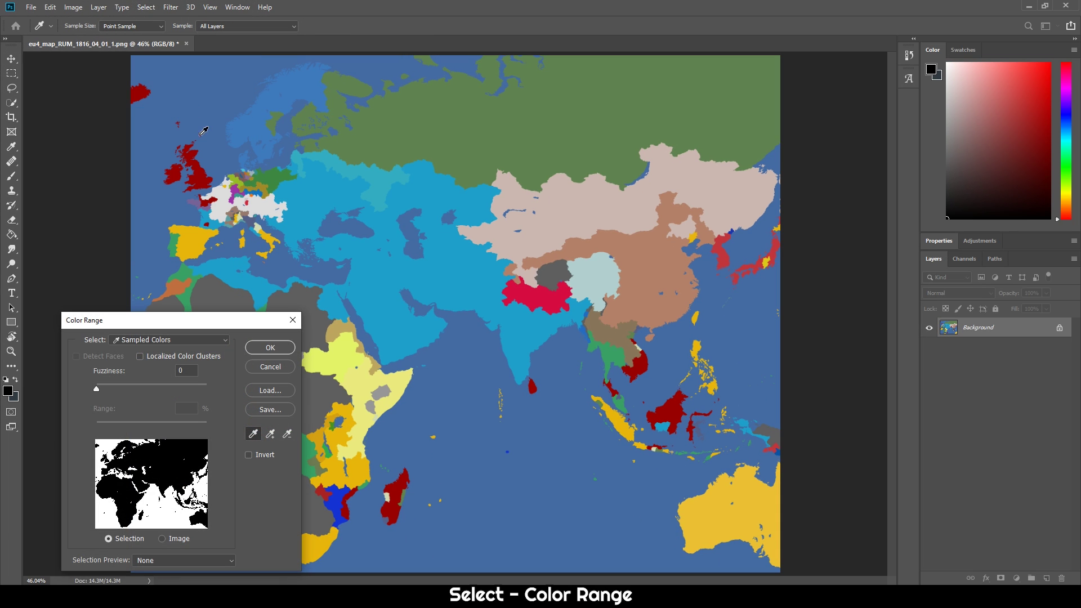
{"action": "left_click", "coordinate": [153, 341]}
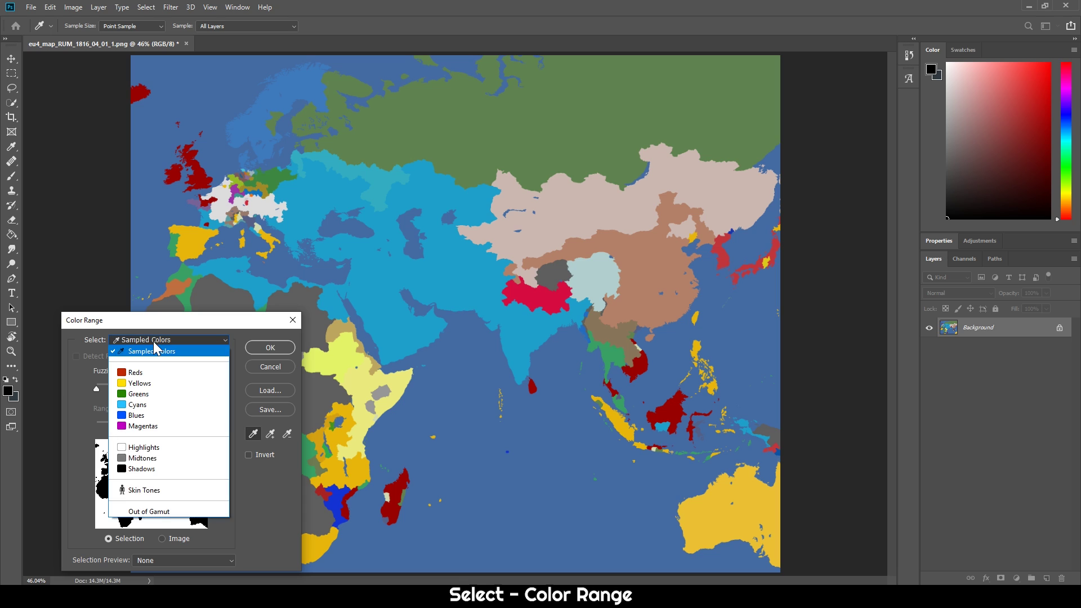
{"action": "left_click", "coordinate": [123, 337]}
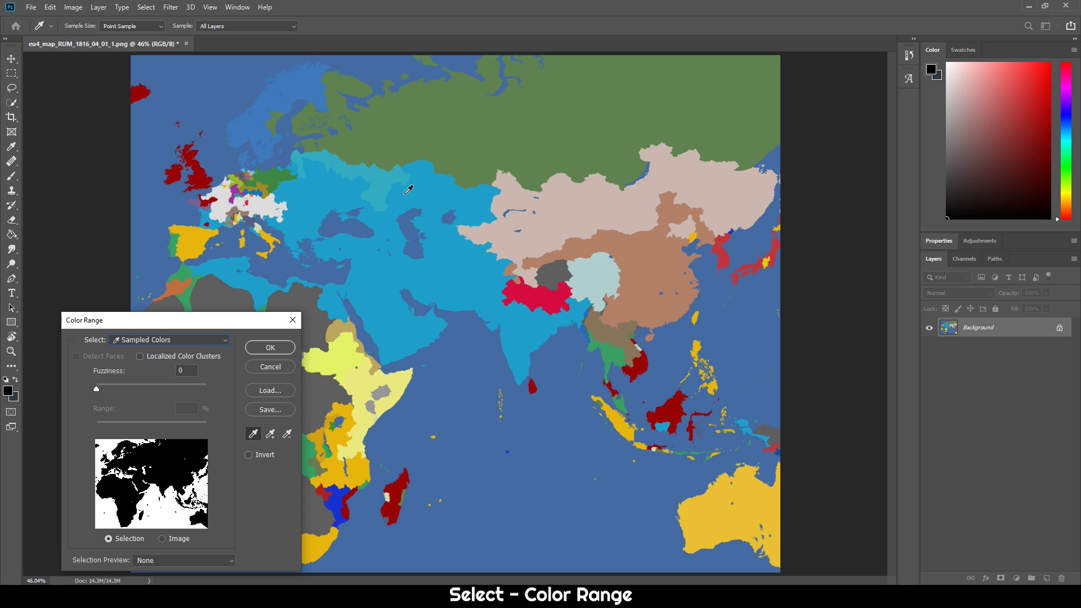
{"action": "left_click", "coordinate": [403, 269]}
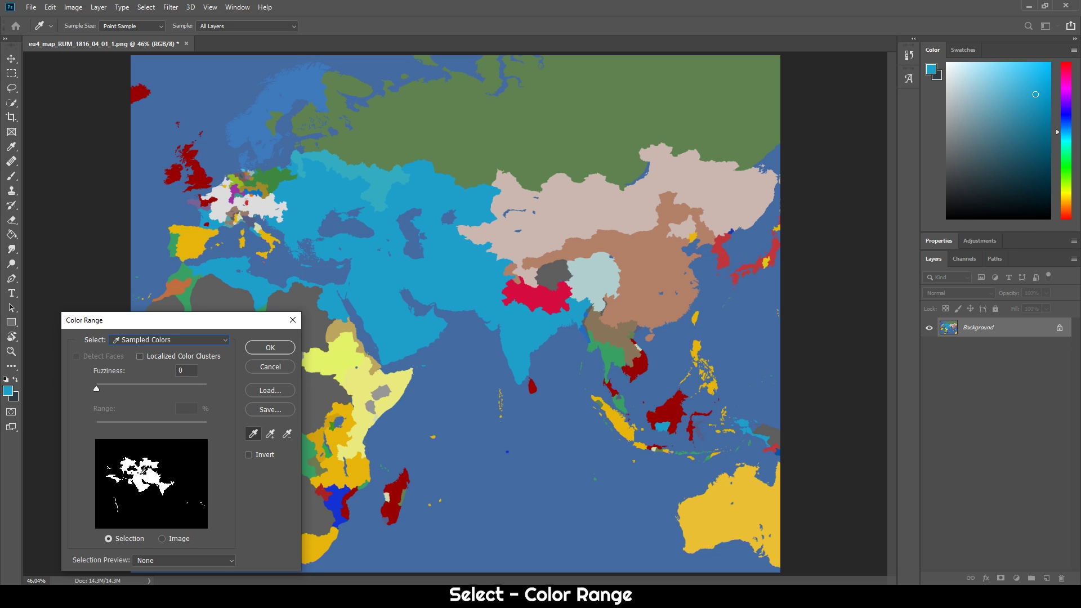
{"action": "left_click", "coordinate": [274, 348]}
{"action": "key", "text": "v"}
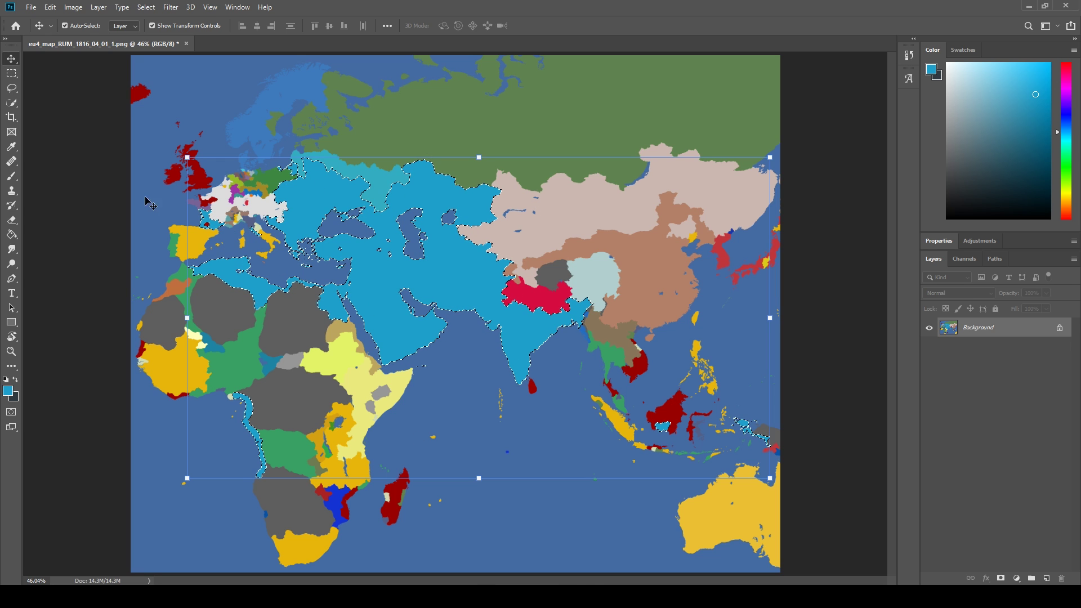
Cut the selected blue empire out of the Background onto its own layer and check that layer by toggling its visibility
{"action": "left_click", "coordinate": [13, 82]}
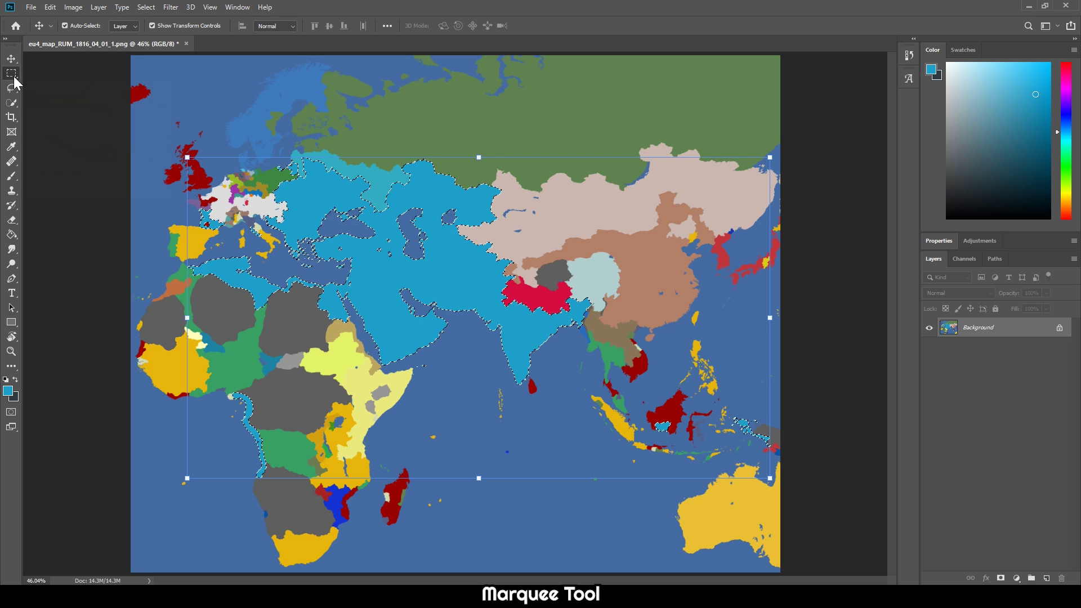
{"action": "right_click", "coordinate": [415, 198]}
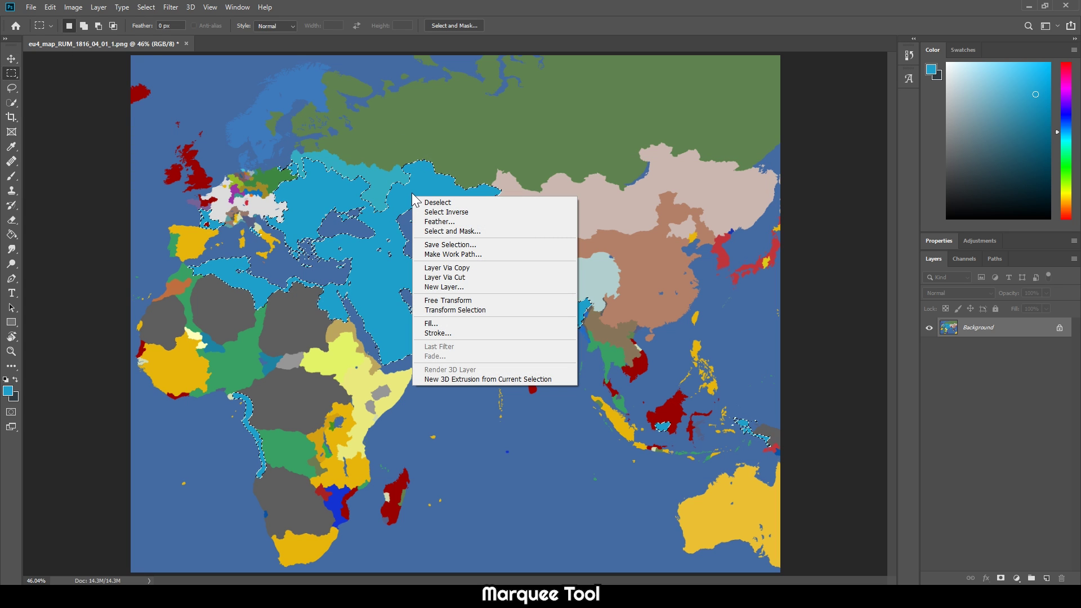
{"action": "left_click", "coordinate": [464, 278]}
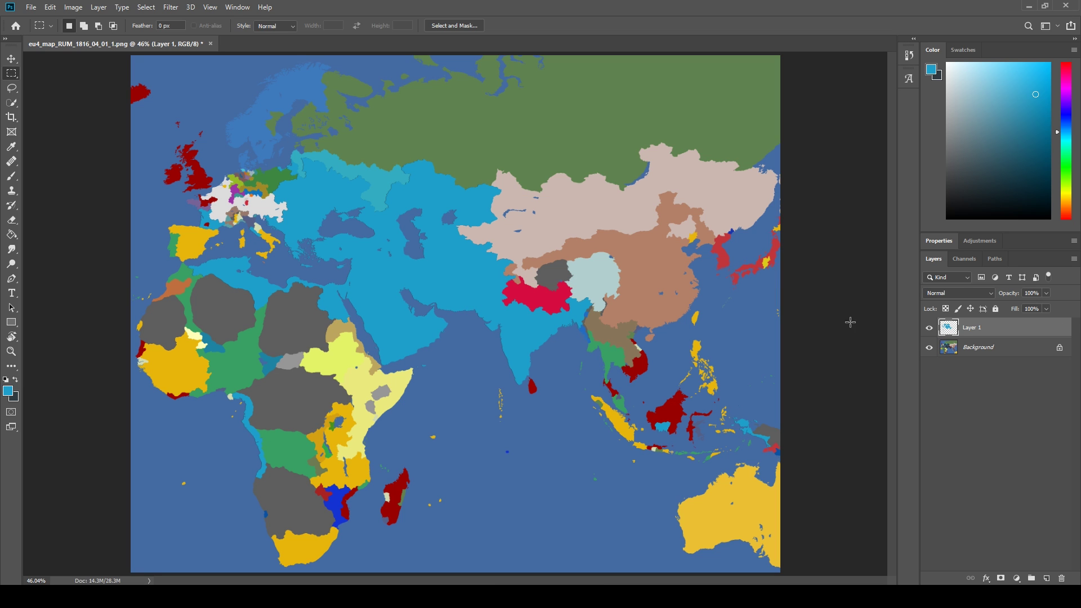
{"action": "left_click", "coordinate": [929, 328]}
{"action": "left_click", "coordinate": [929, 327]}
Select the teal territory along the northern border of the blue empire with Color Range
{"action": "left_click", "coordinate": [146, 8]}
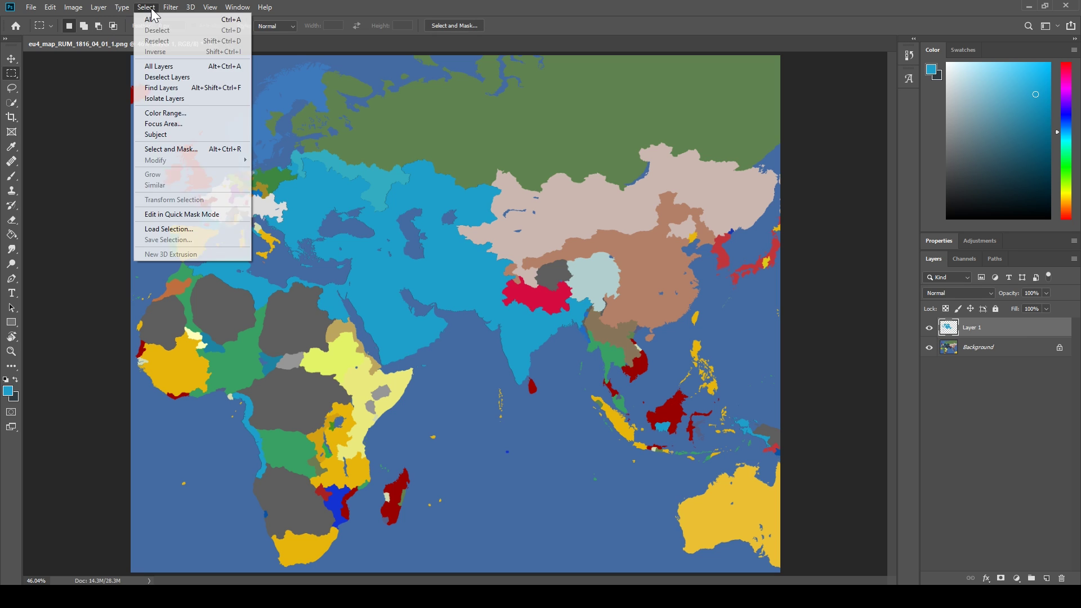
{"action": "left_click", "coordinate": [164, 111]}
{"action": "left_click", "coordinate": [338, 163]}
{"action": "left_click", "coordinate": [269, 348]}
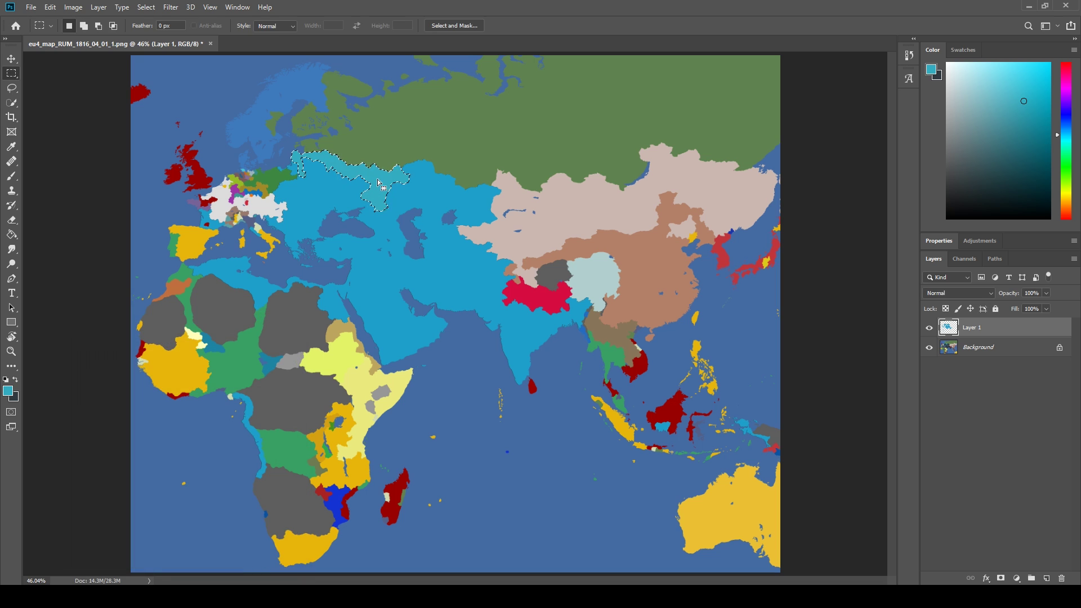
Try to move the selected teal territory onto a new layer while Layer 1 is active
{"action": "right_click", "coordinate": [378, 180]}
{"action": "left_click", "coordinate": [413, 261]}
{"action": "left_click", "coordinate": [526, 222]}
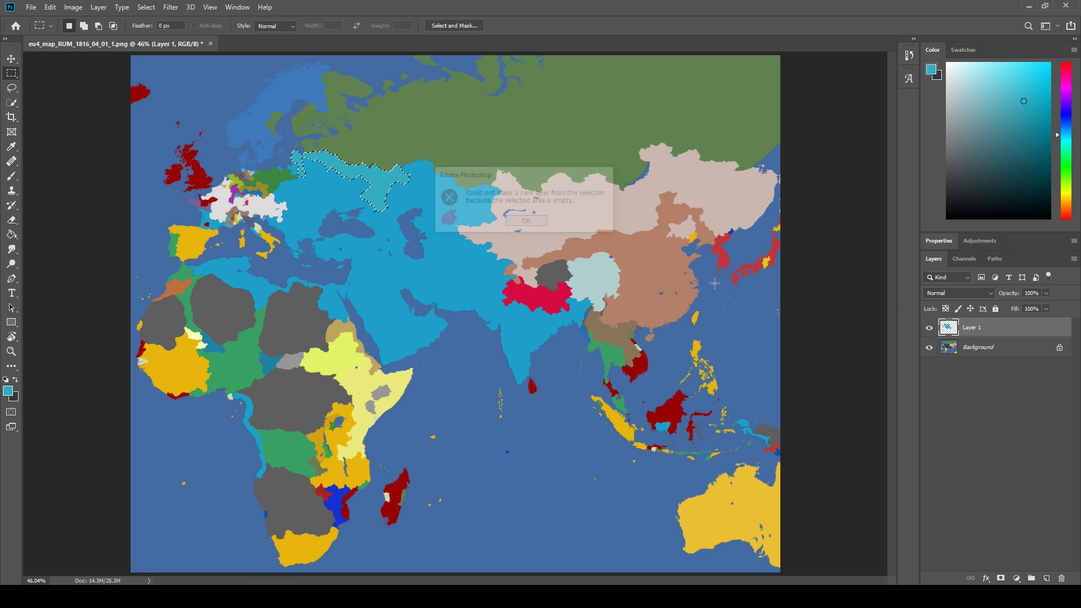
Cut the selected teal territory out of the Background layer onto its own layer
{"action": "key", "text": "alt+bracketleft"}
{"action": "right_click", "coordinate": [361, 165]}
{"action": "left_click", "coordinate": [448, 262]}
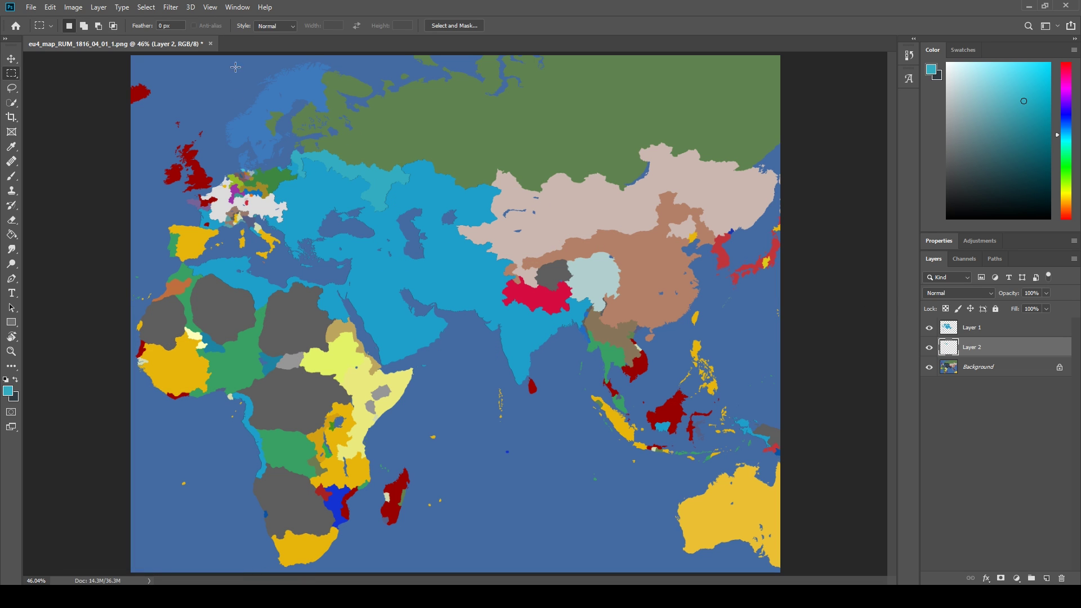
Select the crimson territory north of India with Color Range and cut it from the Background onto its own layer
{"action": "left_click", "coordinate": [151, 10]}
{"action": "left_click", "coordinate": [165, 113]}
{"action": "left_click", "coordinate": [511, 294]}
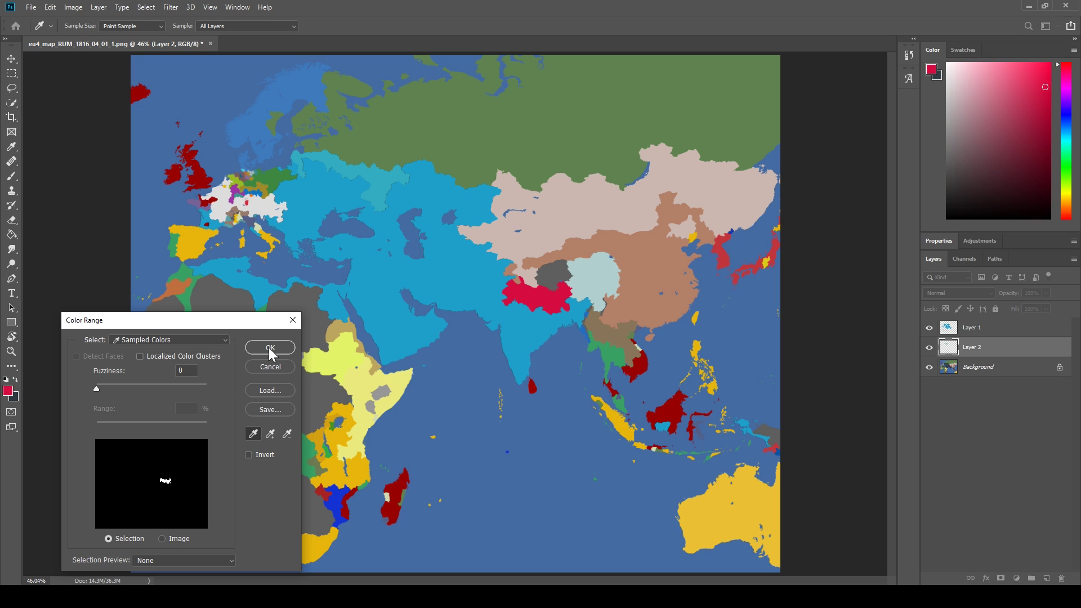
{"action": "left_click", "coordinate": [272, 349]}
{"action": "left_click", "coordinate": [979, 367]}
{"action": "right_click", "coordinate": [526, 292]}
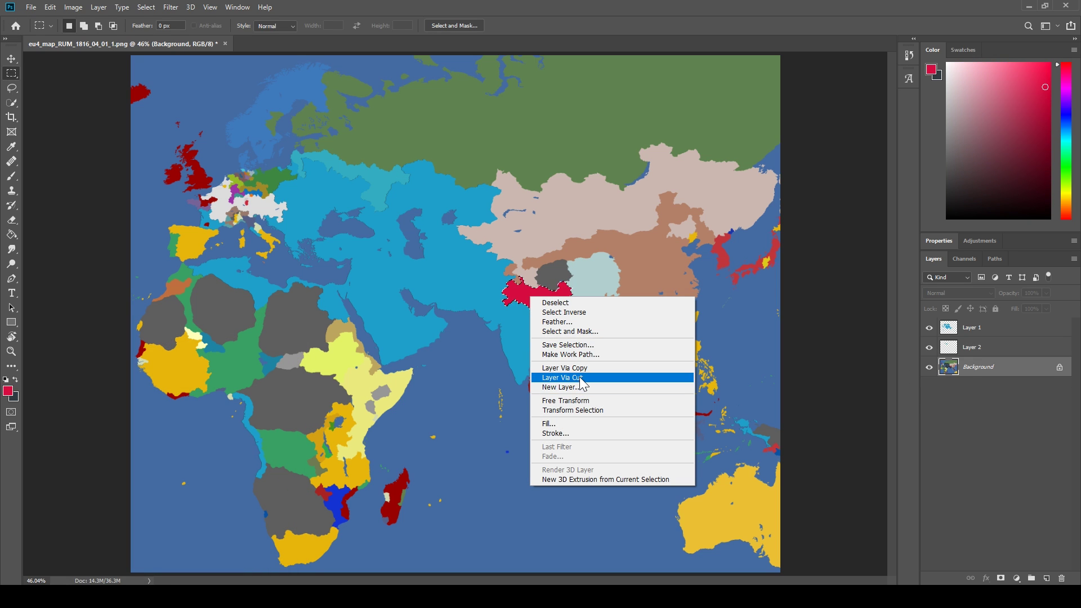
{"action": "left_click", "coordinate": [578, 376]}
Select the dark green territory in eastern Europe with Color Range and cut it from the Background onto its own layer
{"action": "left_click", "coordinate": [145, 7]}
{"action": "left_click", "coordinate": [160, 109]}
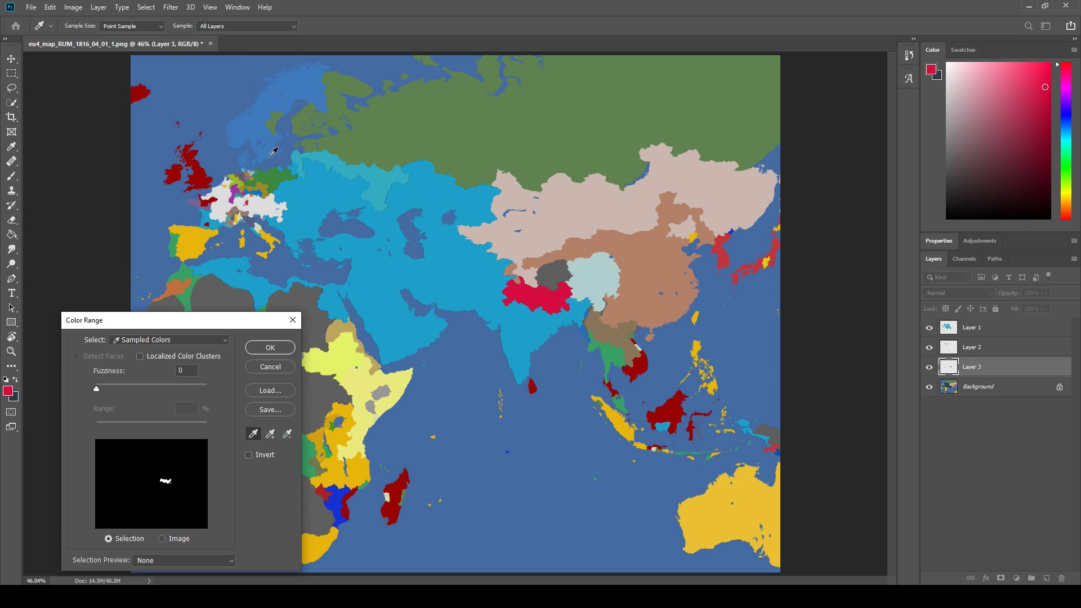
{"action": "left_click", "coordinate": [284, 175]}
{"action": "left_click", "coordinate": [270, 347]}
{"action": "left_click", "coordinate": [980, 386]}
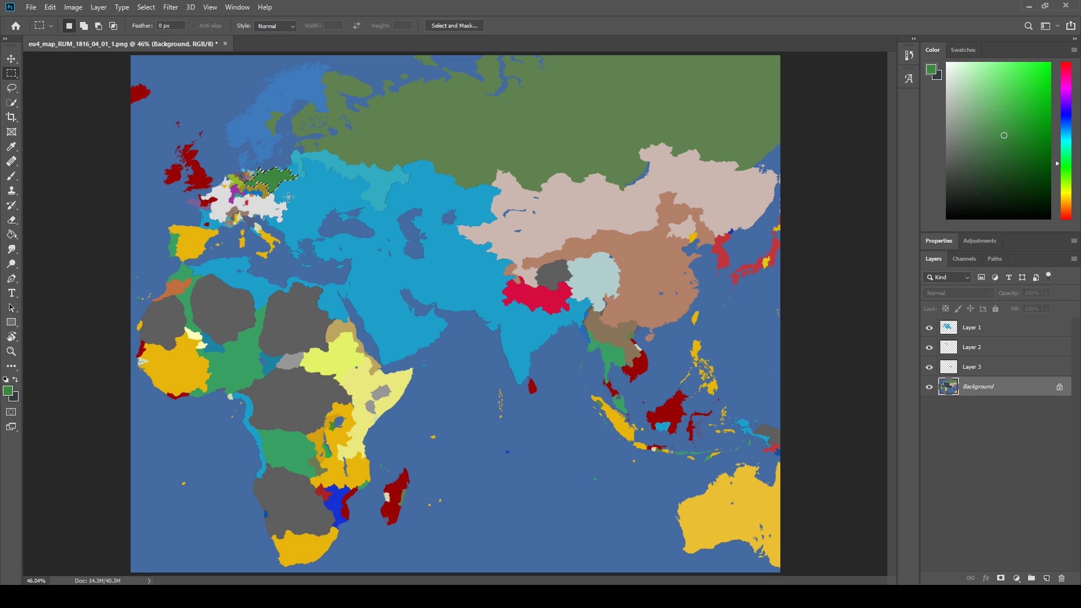
{"action": "right_click", "coordinate": [275, 182]}
{"action": "left_click", "coordinate": [306, 253]}
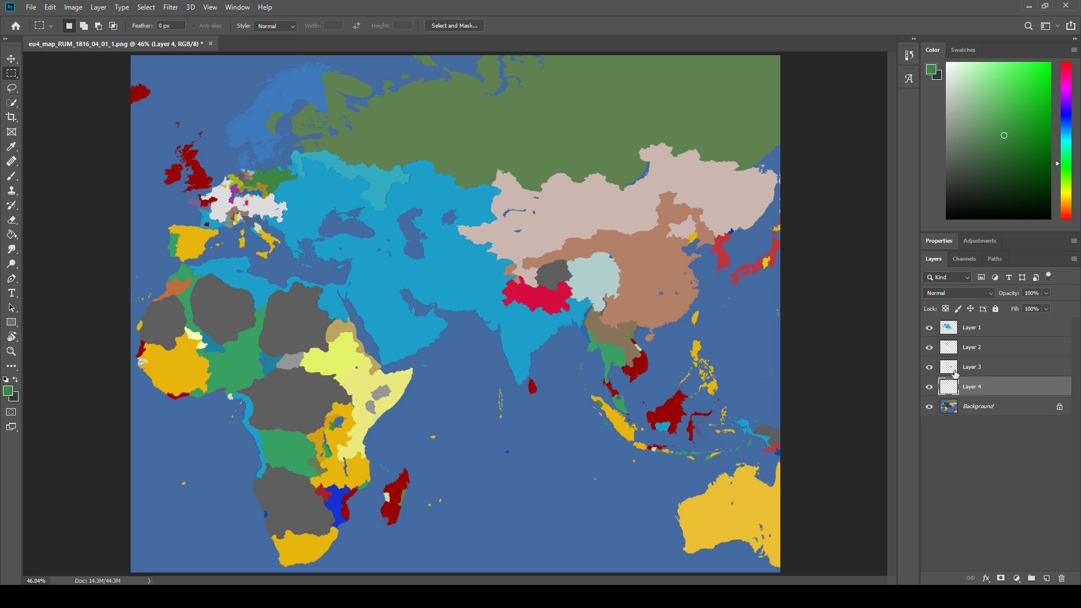
Check the four cut-out territory layers and the Background by toggling their visibility off and on again
{"action": "left_click", "coordinate": [928, 387]}
{"action": "left_click", "coordinate": [928, 367]}
{"action": "left_click", "coordinate": [929, 347]}
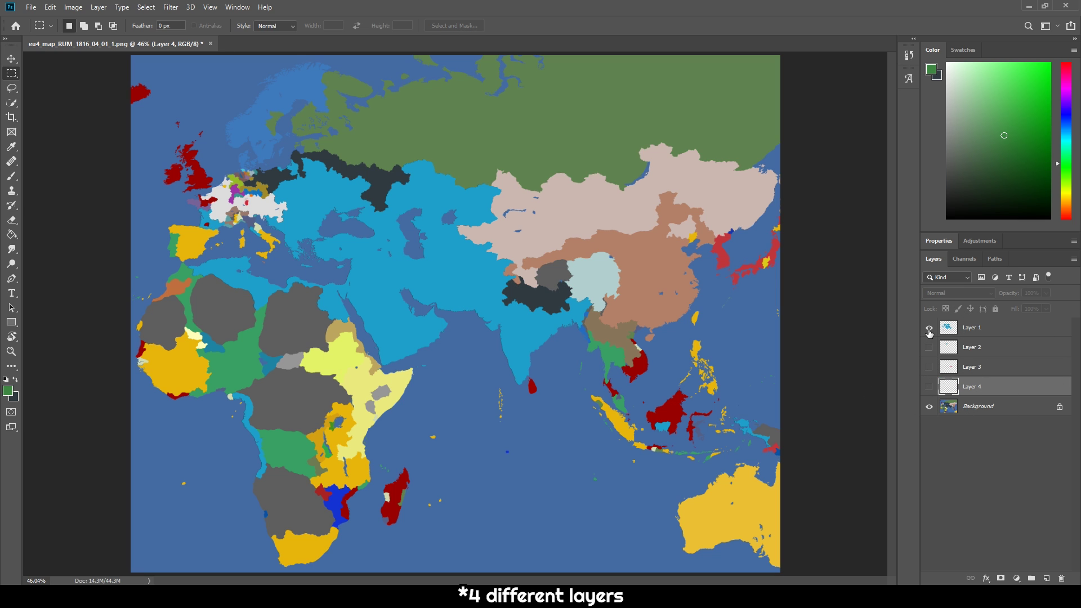
{"action": "left_click", "coordinate": [929, 327]}
{"action": "left_click", "coordinate": [929, 327]}
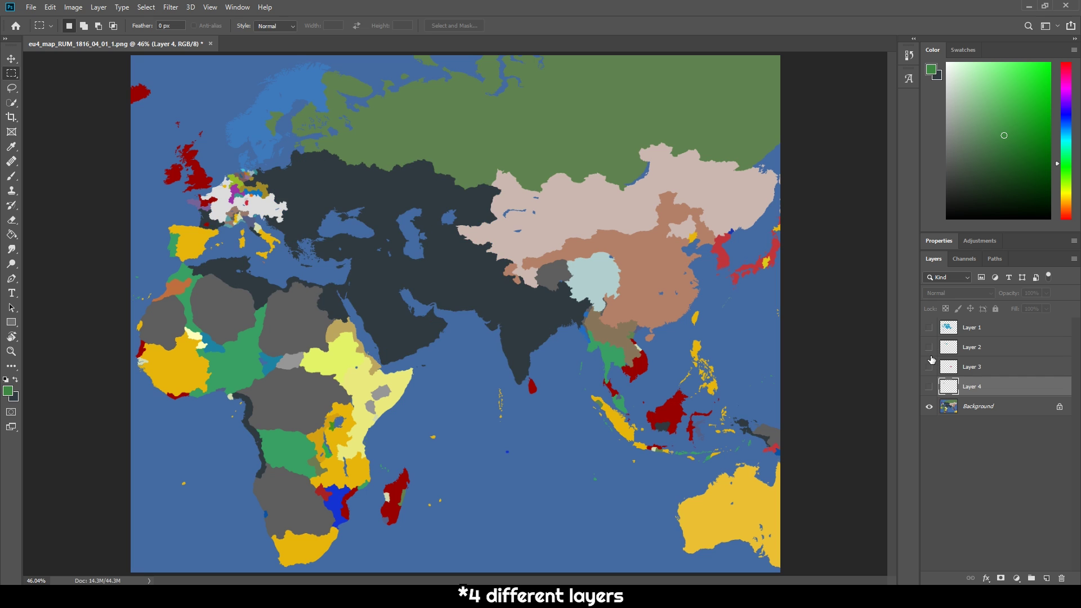
{"action": "left_click", "coordinate": [929, 348]}
{"action": "left_click", "coordinate": [929, 368]}
{"action": "left_click", "coordinate": [929, 387]}
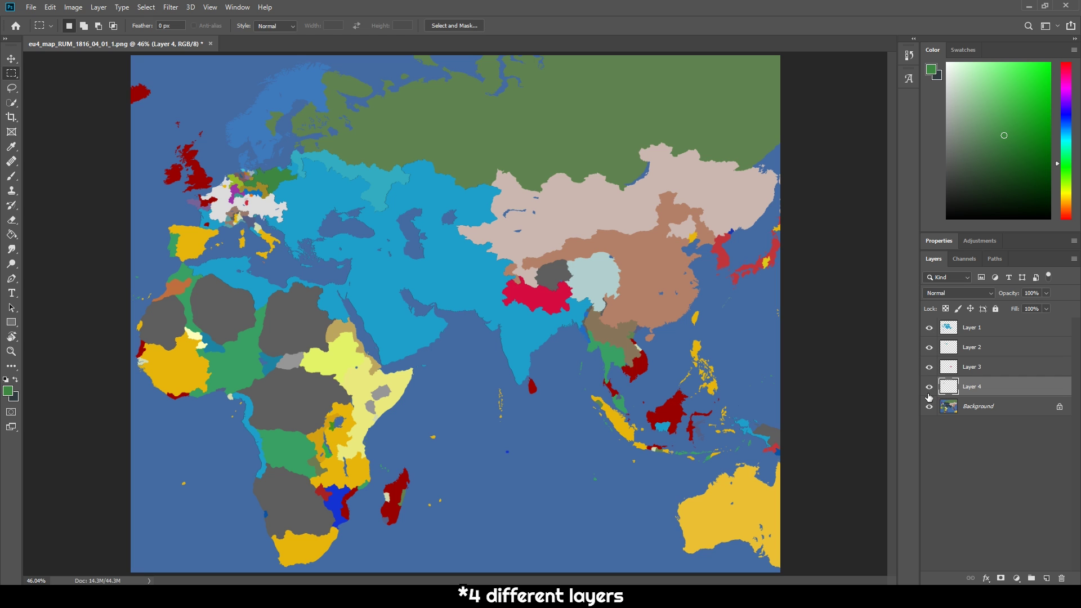
{"action": "left_click", "coordinate": [929, 407]}
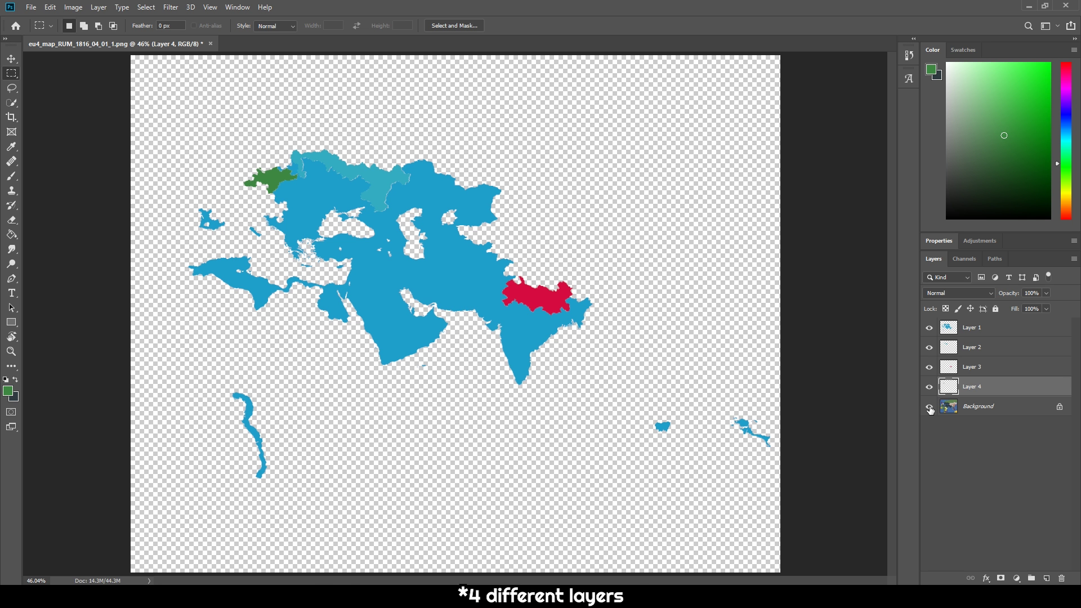
{"action": "left_click", "coordinate": [930, 407]}
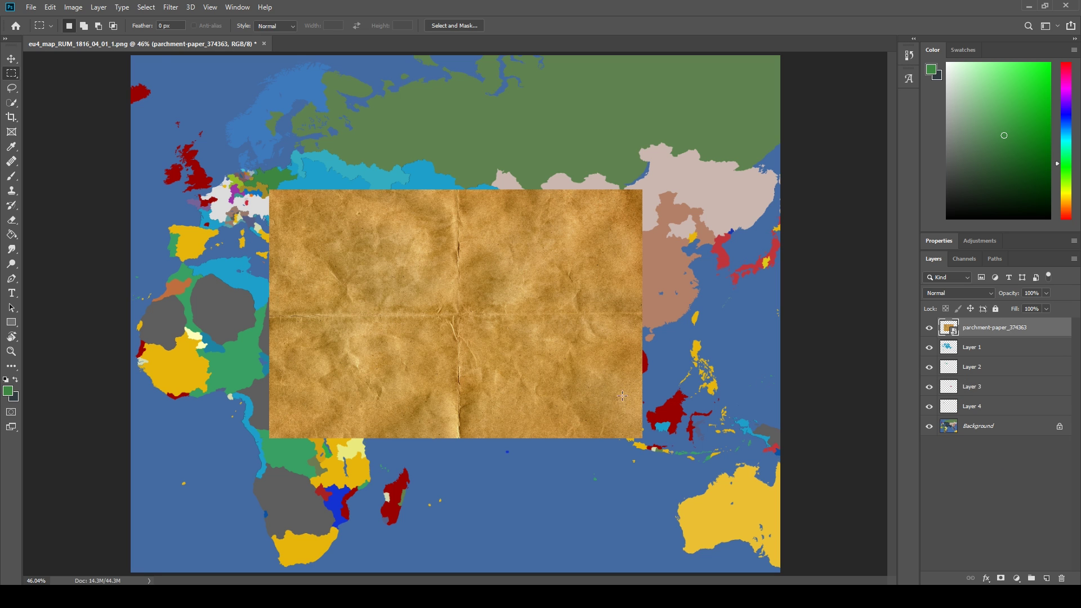
Enlarge the parchment image to about 216% and center it so that it covers the whole canvas
{"action": "left_click", "coordinate": [11, 59]}
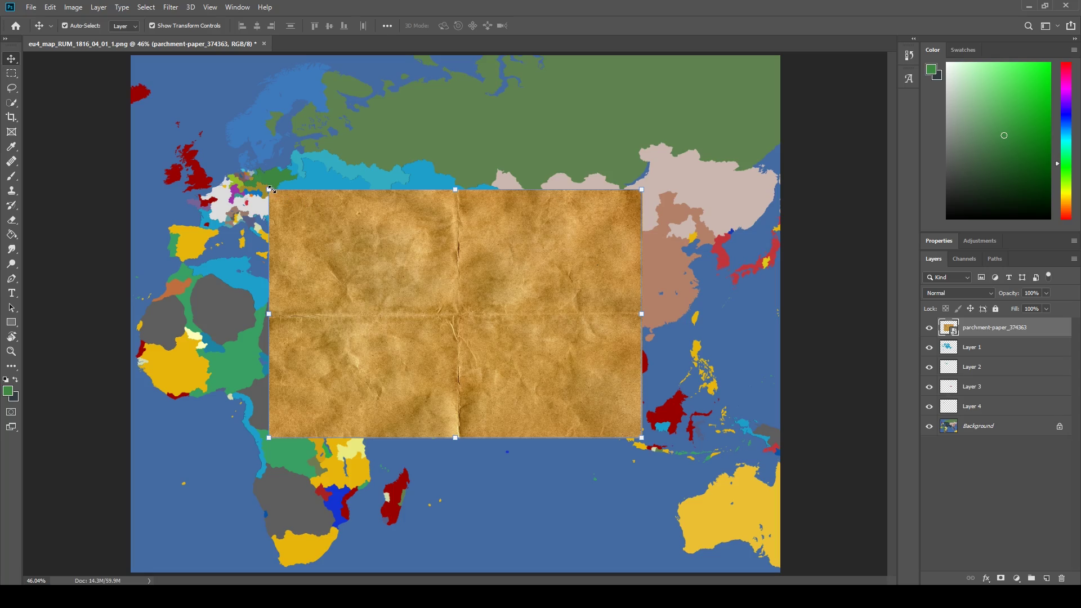
{"action": "left_click_drag", "start_coordinate": [270, 190], "coordinate": [64, 53]}
{"action": "left_click_drag", "start_coordinate": [642, 435], "coordinate": [841, 563]}
{"action": "left_click_drag", "start_coordinate": [555, 246], "coordinate": [555, 222]}
{"action": "left_click_drag", "start_coordinate": [823, 545], "coordinate": [875, 583]}
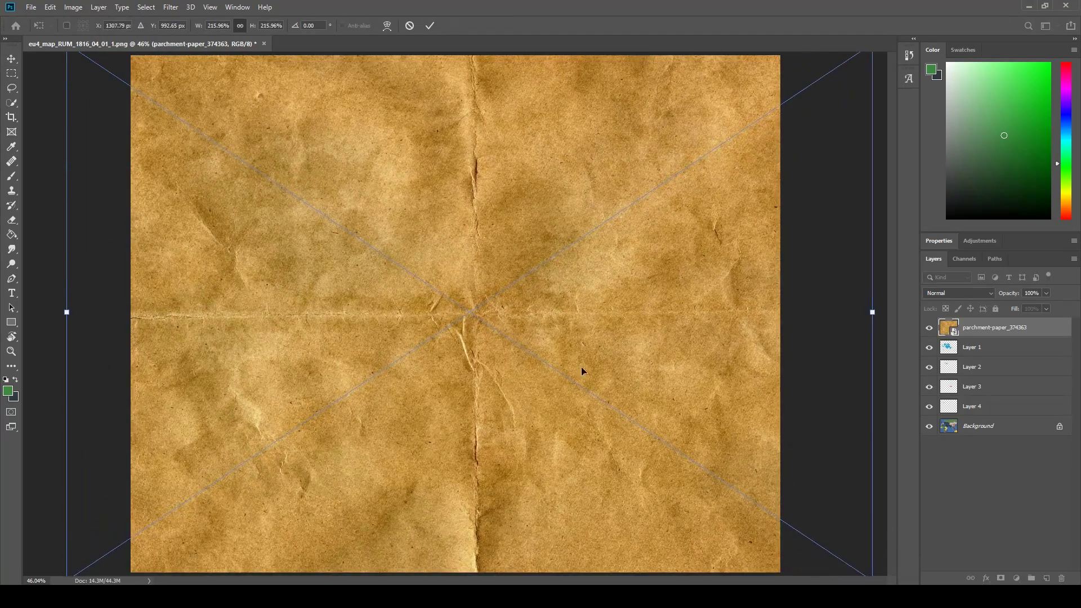
{"action": "mouse_move", "coordinate": [581, 318]}
{"action": "left_mouse_down"}
{"action": "mouse_move", "coordinate": [559, 317]}
{"action": "mouse_move", "coordinate": [567, 321]}
{"action": "left_mouse_up"}
{"action": "left_click", "coordinate": [430, 26]}
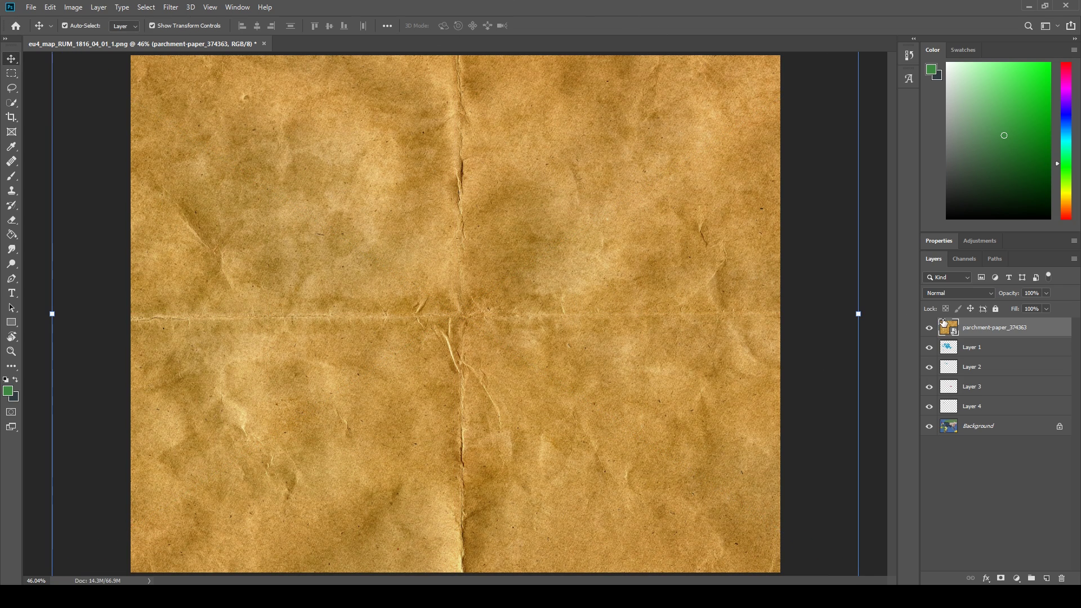
Place the parchment layer directly above the Background and set its opacity to 67%
{"action": "left_click_drag", "start_coordinate": [990, 329], "coordinate": [988, 415]}
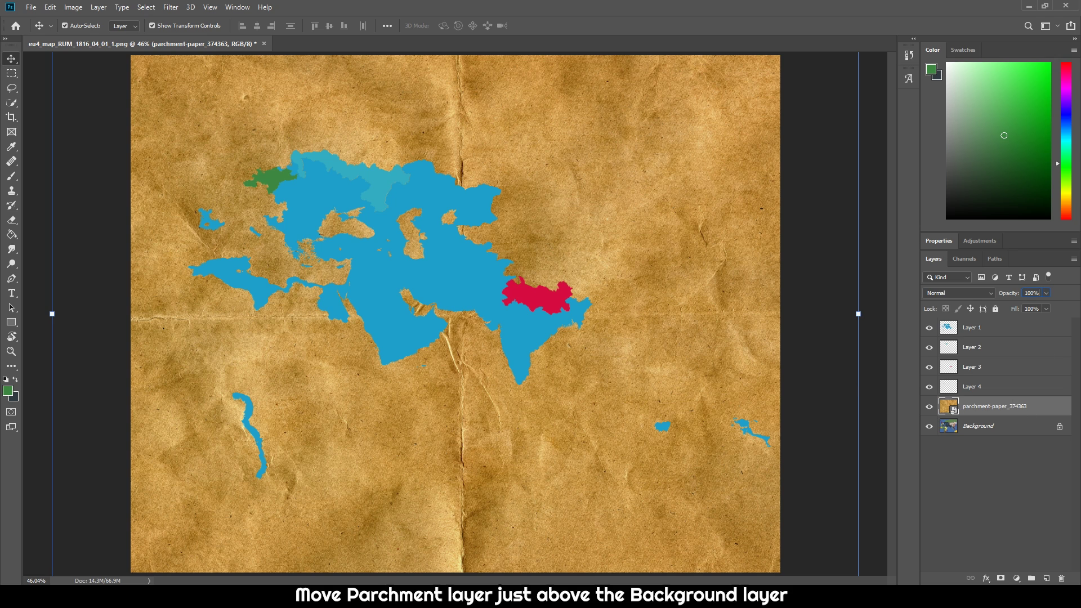
{"action": "left_click", "coordinate": [1046, 293]}
{"action": "mouse_move", "coordinate": [1047, 308]}
{"action": "left_mouse_down"}
{"action": "mouse_move", "coordinate": [1000, 311]}
{"action": "mouse_move", "coordinate": [1028, 308]}
{"action": "left_mouse_up"}
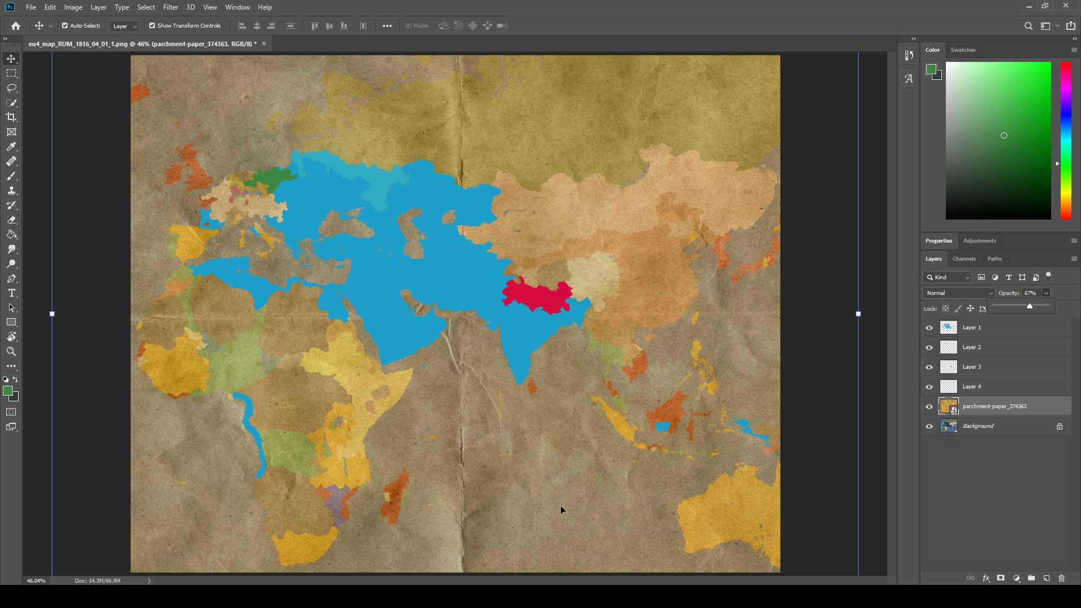
Give the blue empire layer a 3 px dark navy outside Stroke effect, leaving Bevel & Emboss and its texture off
{"action": "right_click", "coordinate": [1004, 333]}
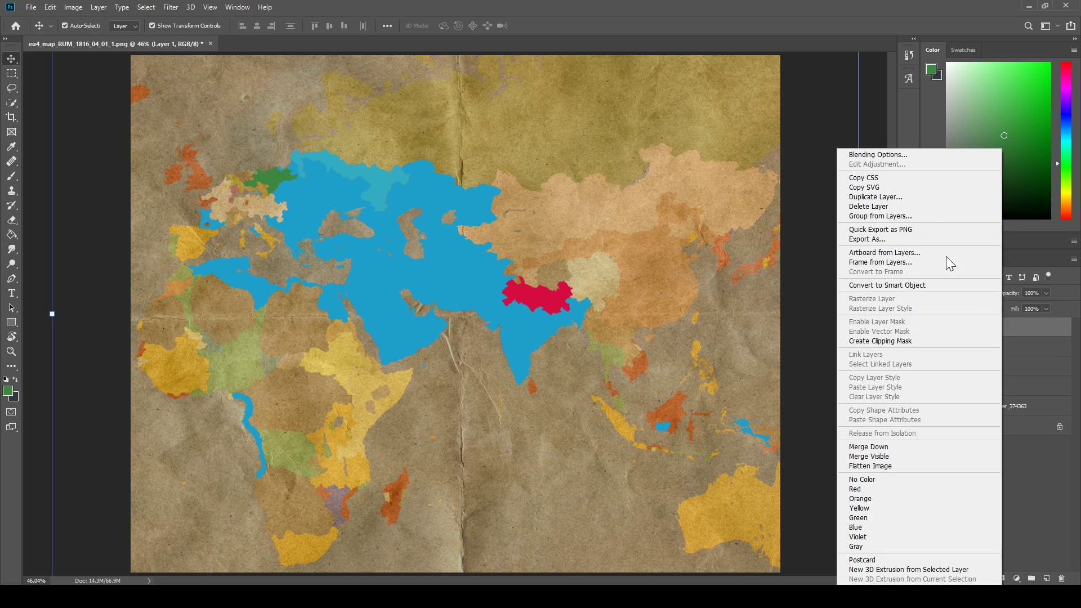
{"action": "left_click", "coordinate": [912, 154]}
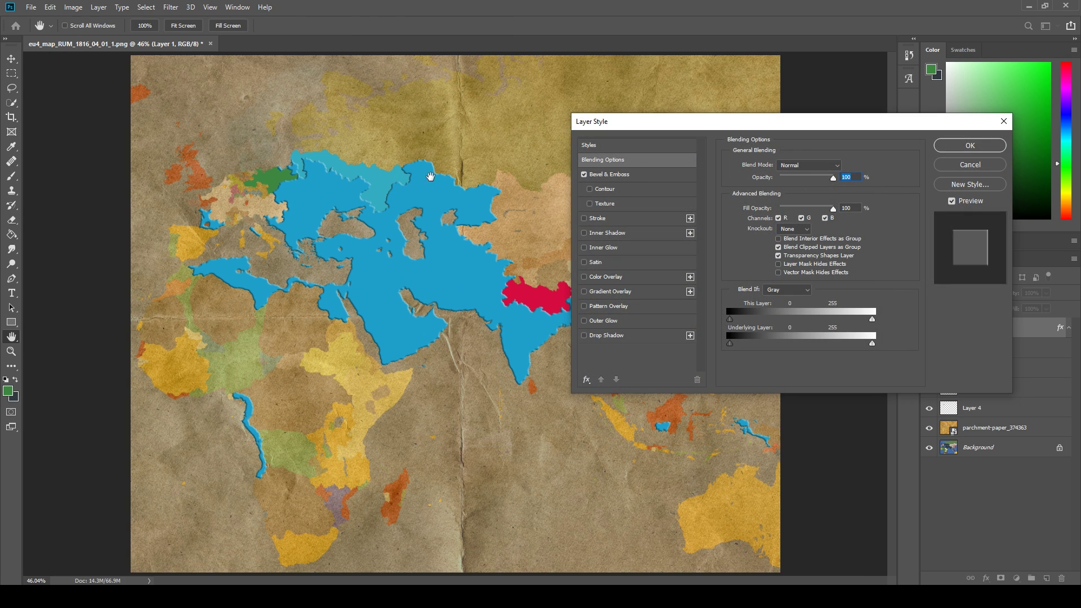
{"action": "left_click", "coordinate": [592, 175]}
{"action": "left_click", "coordinate": [589, 204]}
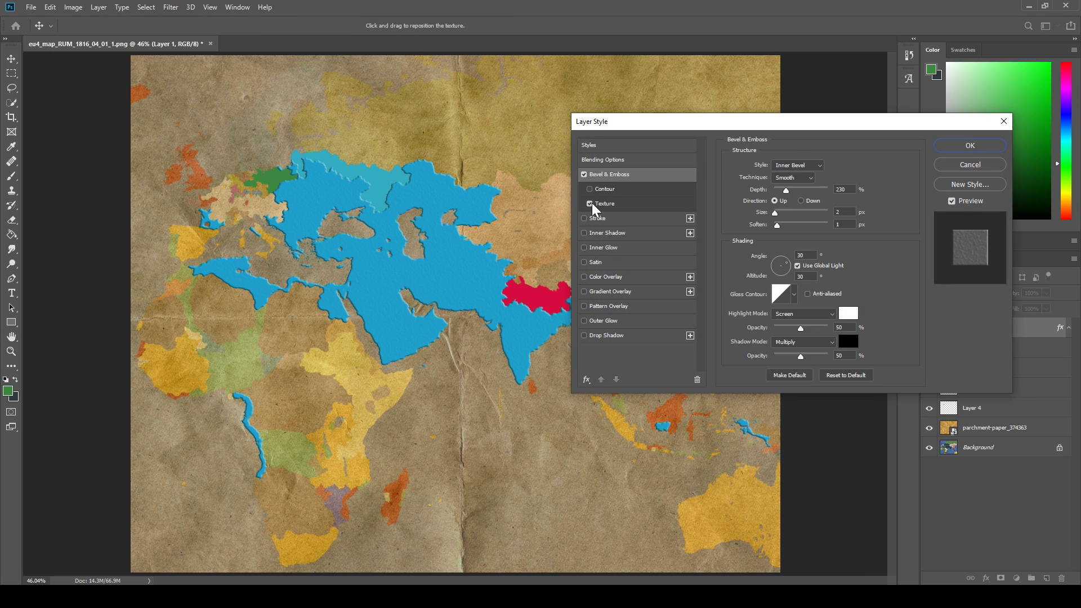
{"action": "left_click", "coordinate": [584, 175]}
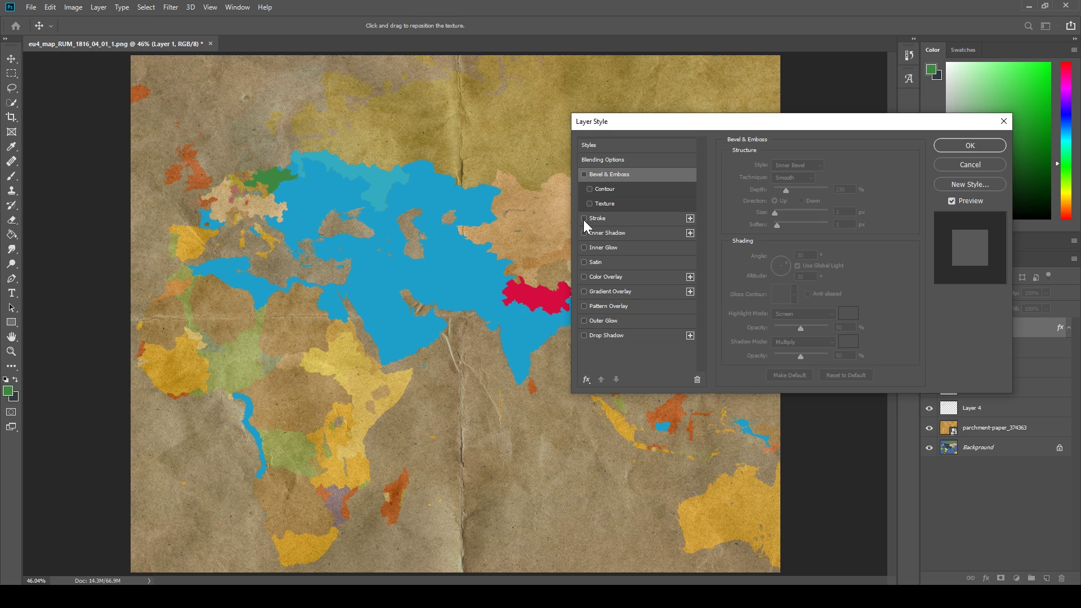
{"action": "left_click", "coordinate": [583, 219]}
{"action": "left_click", "coordinate": [605, 218]}
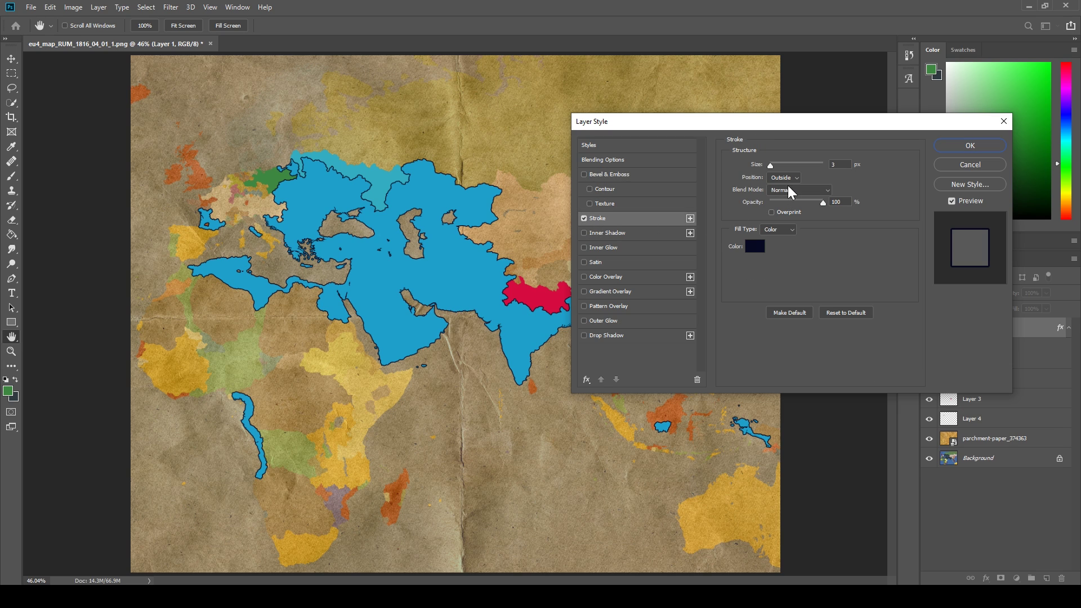
{"action": "left_click", "coordinate": [969, 145]}
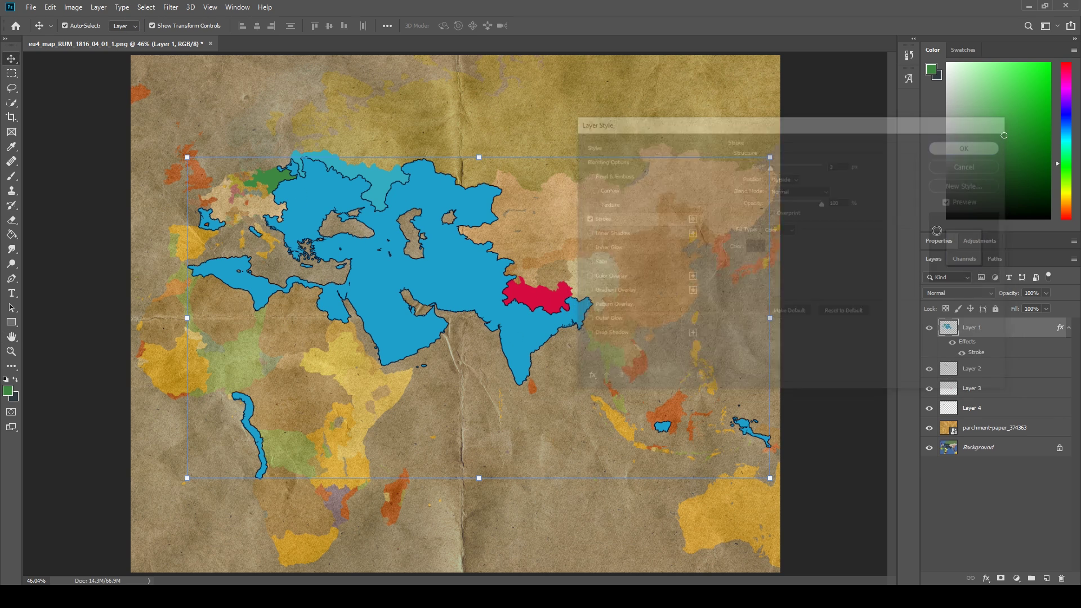
Copy the blue empire layer's style and paste it onto the teal, crimson and dark green territory layers
{"action": "right_click", "coordinate": [995, 336]}
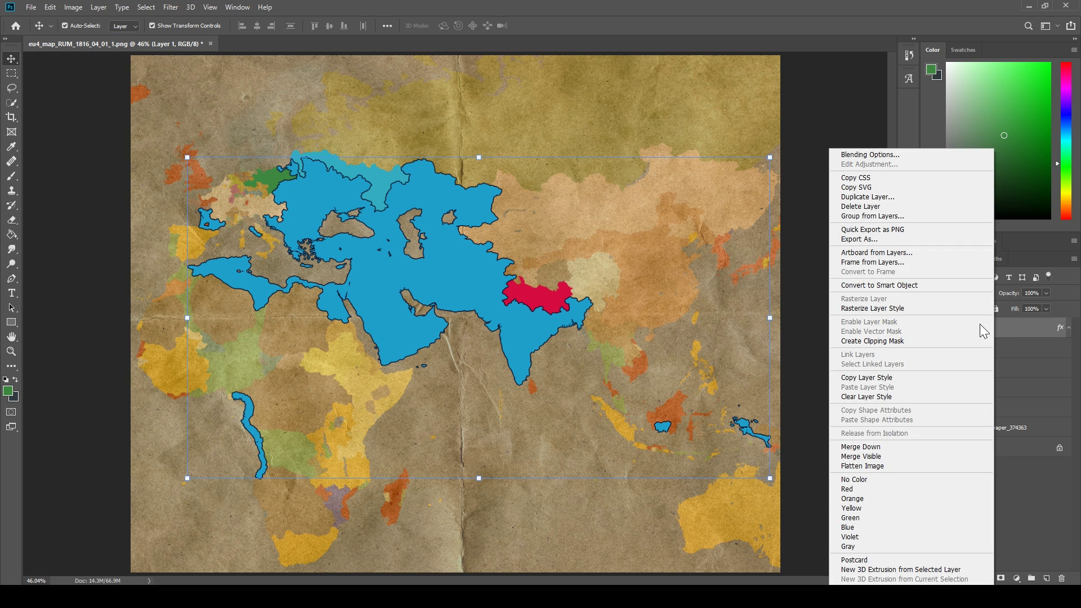
{"action": "left_click", "coordinate": [878, 379]}
{"action": "right_click", "coordinate": [984, 371]}
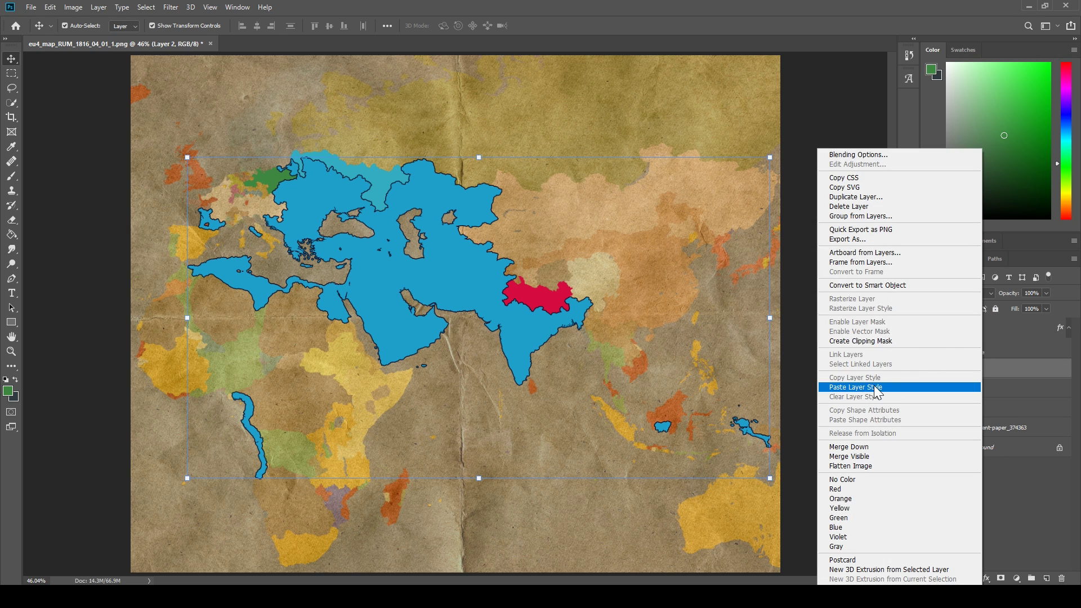
{"action": "left_click", "coordinate": [864, 391]}
{"action": "right_click", "coordinate": [985, 410]}
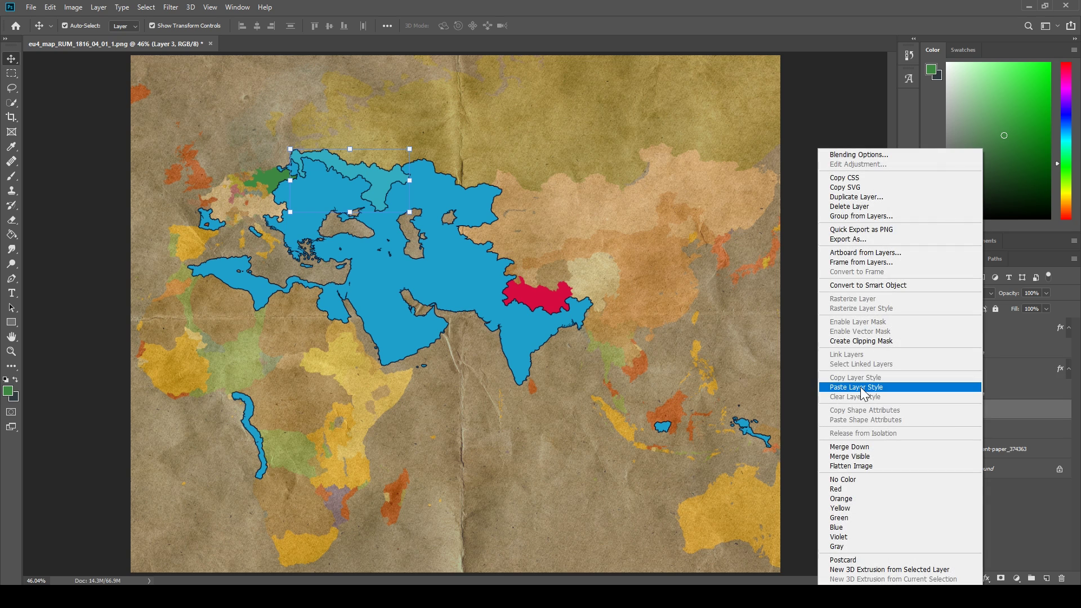
{"action": "left_click", "coordinate": [901, 392]}
{"action": "left_click", "coordinate": [1002, 453]}
{"action": "right_click", "coordinate": [927, 442]}
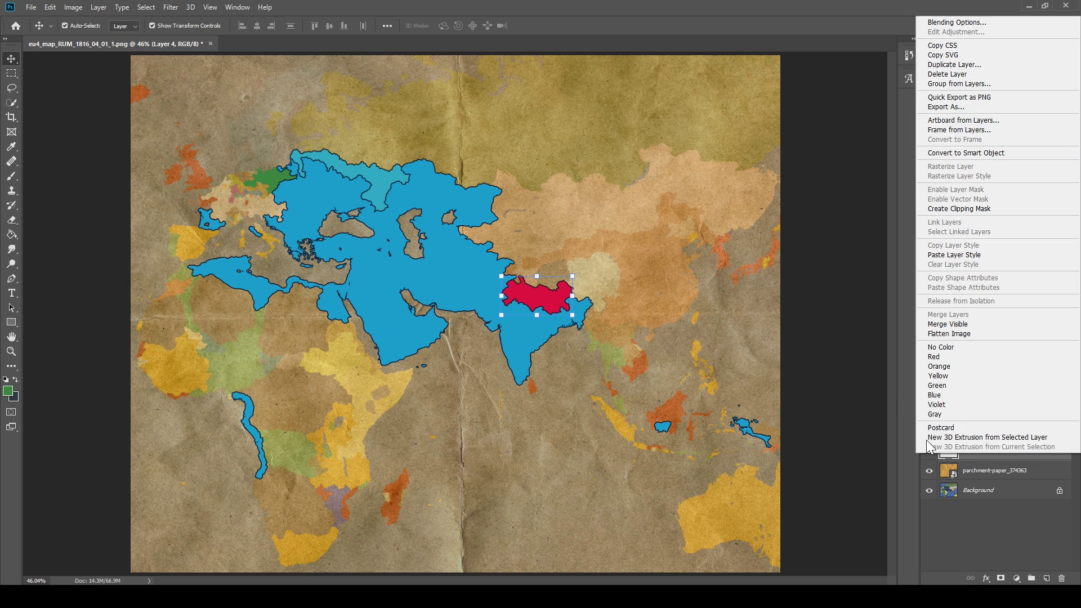
{"action": "left_click", "coordinate": [954, 255]}
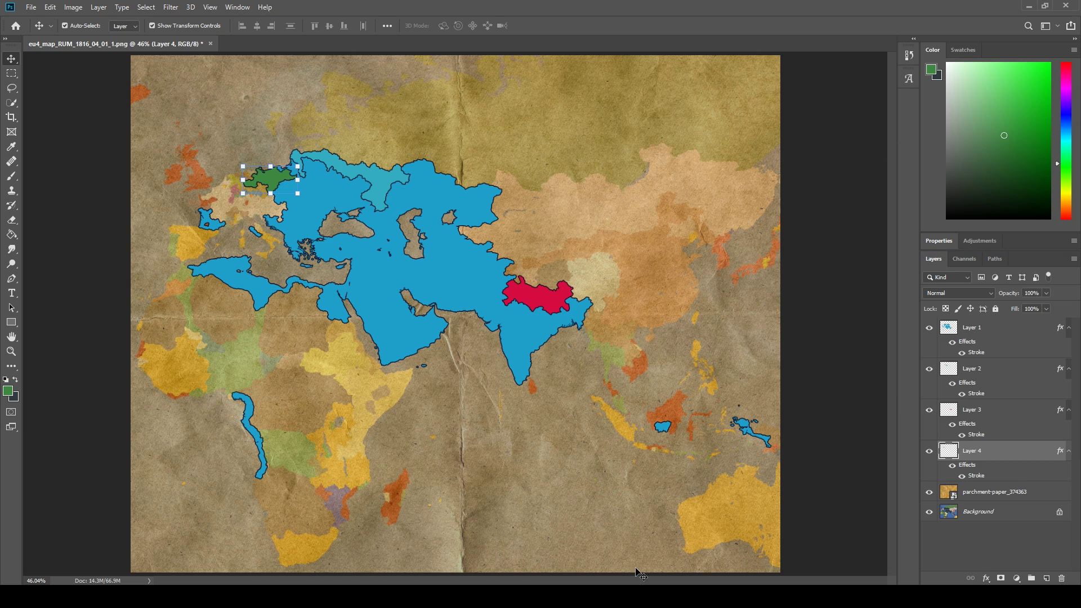
{"action": "left_click", "coordinate": [924, 560]}
Add the three-line text "SULTANATE OF RUM / IN 1816 / WITH HER SUBJECTS" in the Indian Ocean east of Africa
{"action": "left_click", "coordinate": [12, 292]}
{"action": "left_click", "coordinate": [461, 462]}
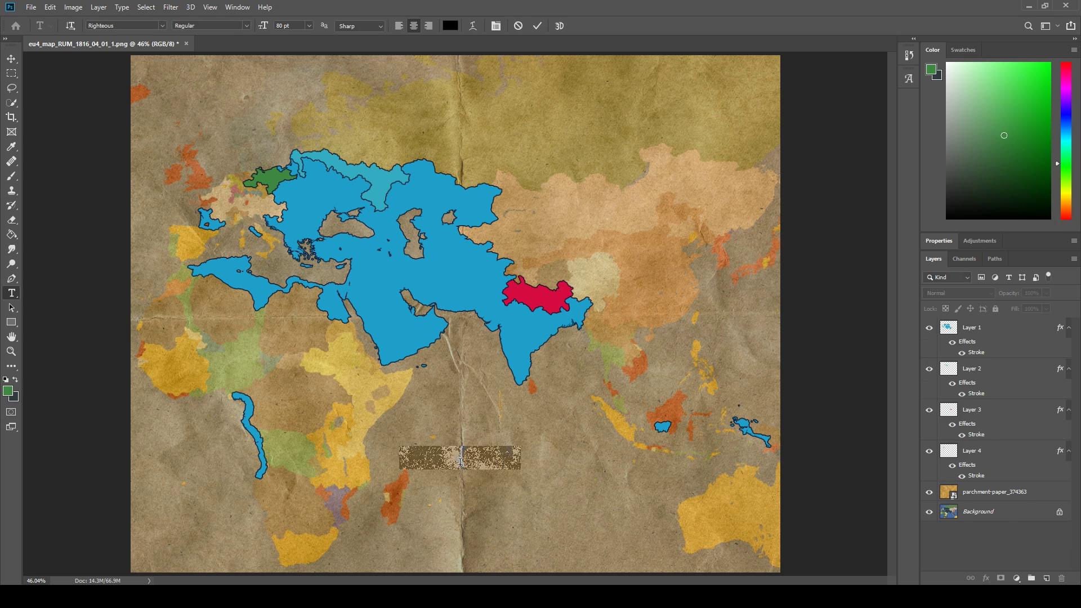
{"action": "type", "text": "SULTU"}
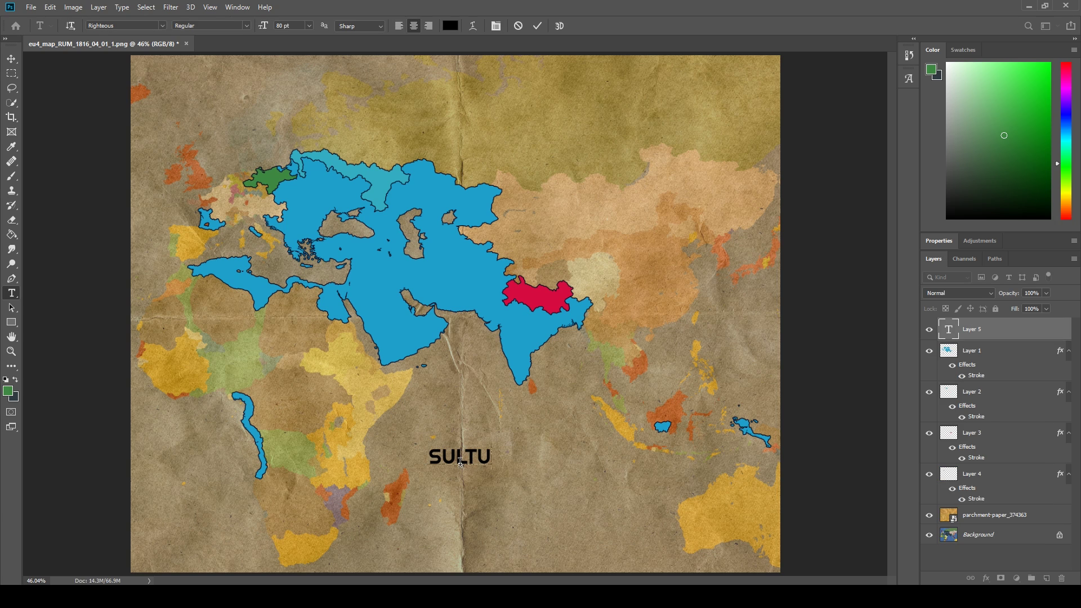
{"action": "key", "text": "BackSpace"}
{"action": "type", "text": "ANATE OF RUM"}
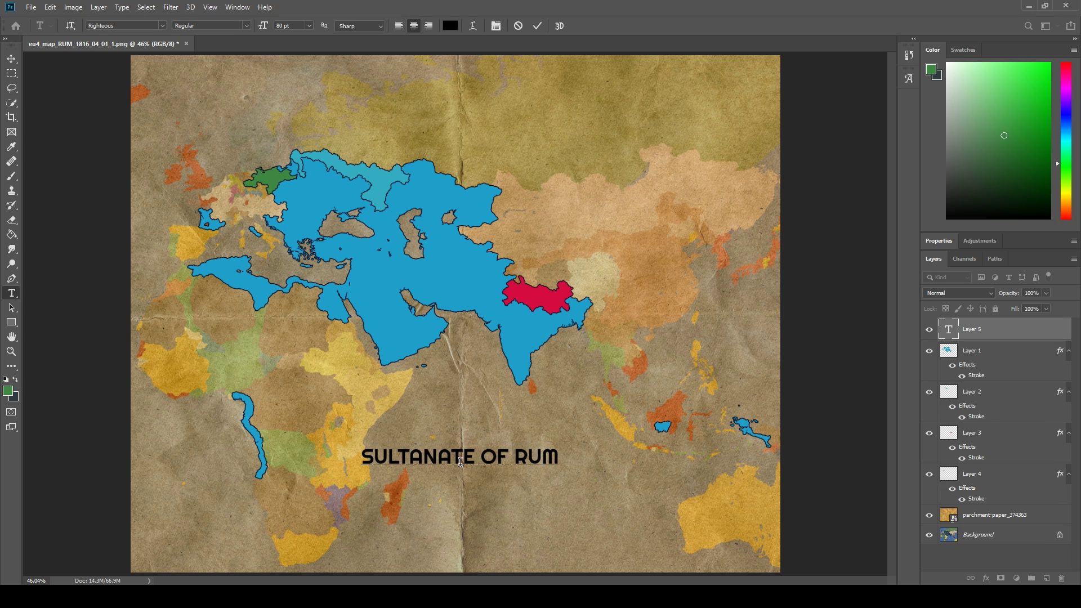
{"action": "key", "text": "Return"}
{"action": "type", "text": "IN 1816"}
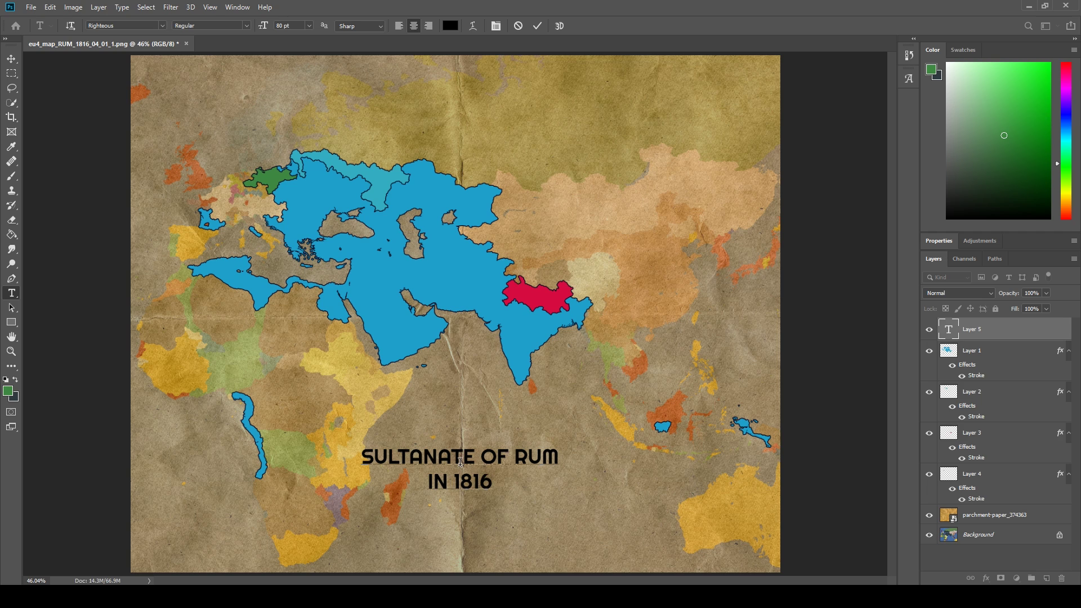
{"action": "key", "text": "Return"}
{"action": "type", "text": "WITH HER SUBJECTS"}
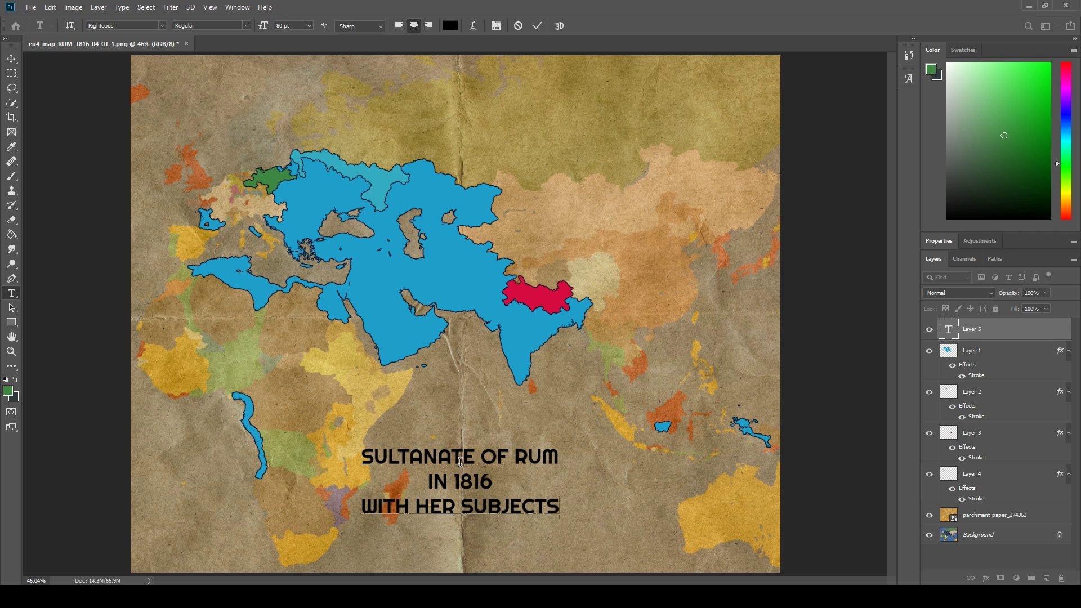
Move the title text slightly down and east into the open ocean between Madagascar and Australia, and deselect it
{"action": "left_click", "coordinate": [12, 59]}
{"action": "left_click_drag", "start_coordinate": [499, 463], "coordinate": [566, 482]}
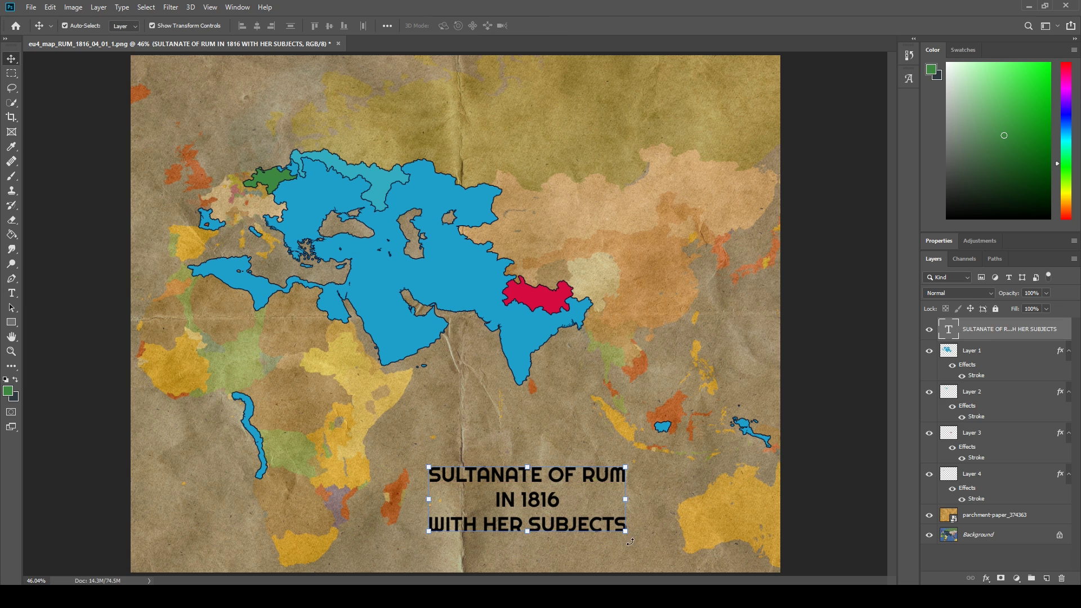
{"action": "left_click", "coordinate": [837, 464]}
Hide the parchment, select the blue sea of the Background with Color Range, and cut it onto its own layer
{"action": "left_click", "coordinate": [928, 515]}
{"action": "left_click", "coordinate": [991, 534]}
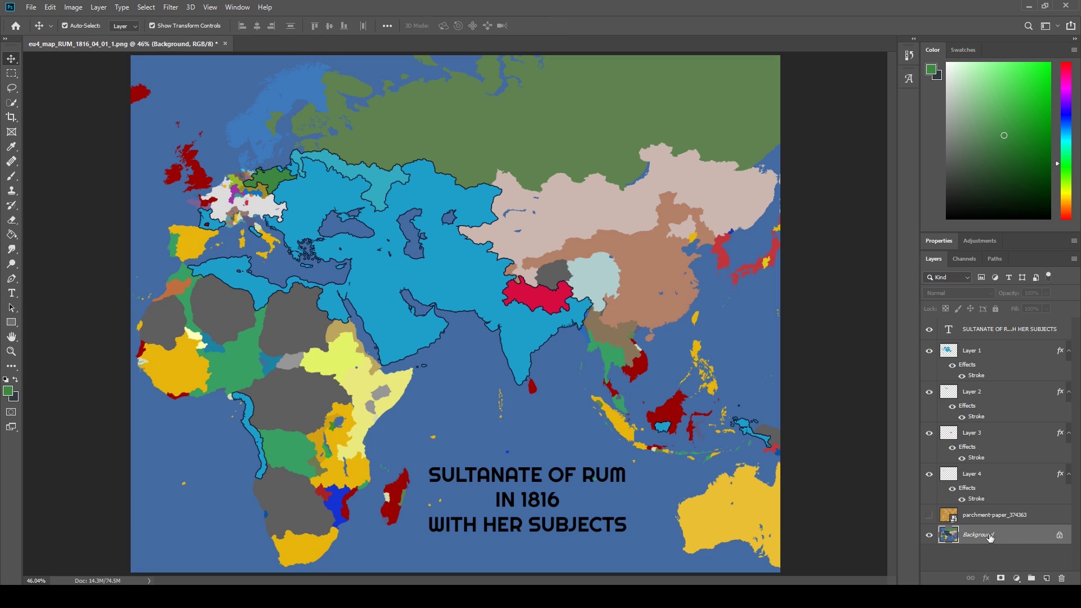
{"action": "left_click", "coordinate": [146, 7]}
{"action": "left_click", "coordinate": [163, 112]}
{"action": "left_click", "coordinate": [462, 402]}
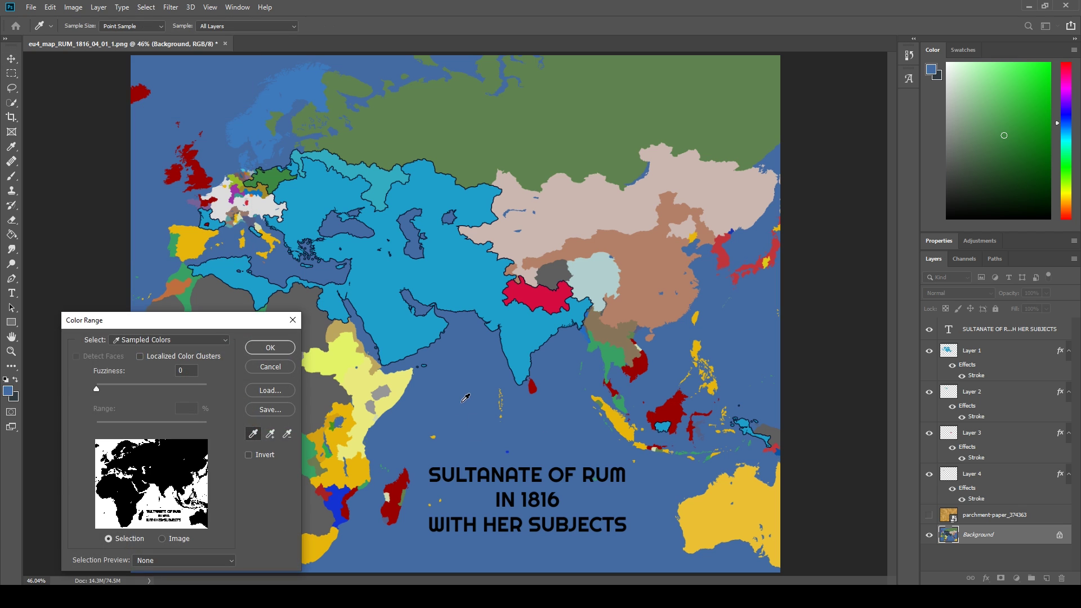
{"action": "left_click", "coordinate": [270, 347]}
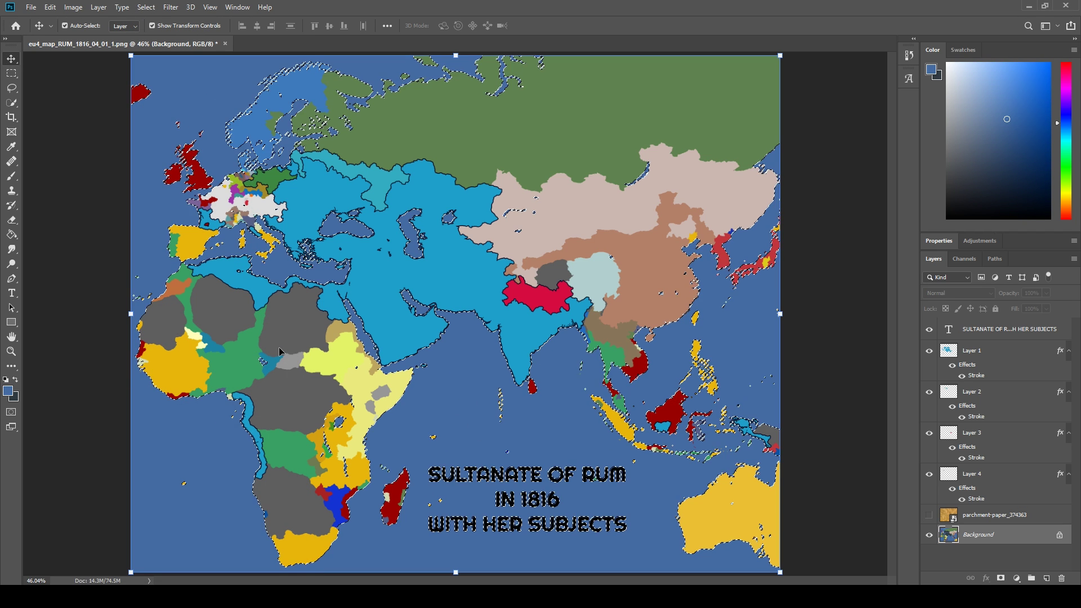
{"action": "key", "text": "m"}
{"action": "right_click", "coordinate": [213, 79]}
{"action": "left_click", "coordinate": [248, 150]}
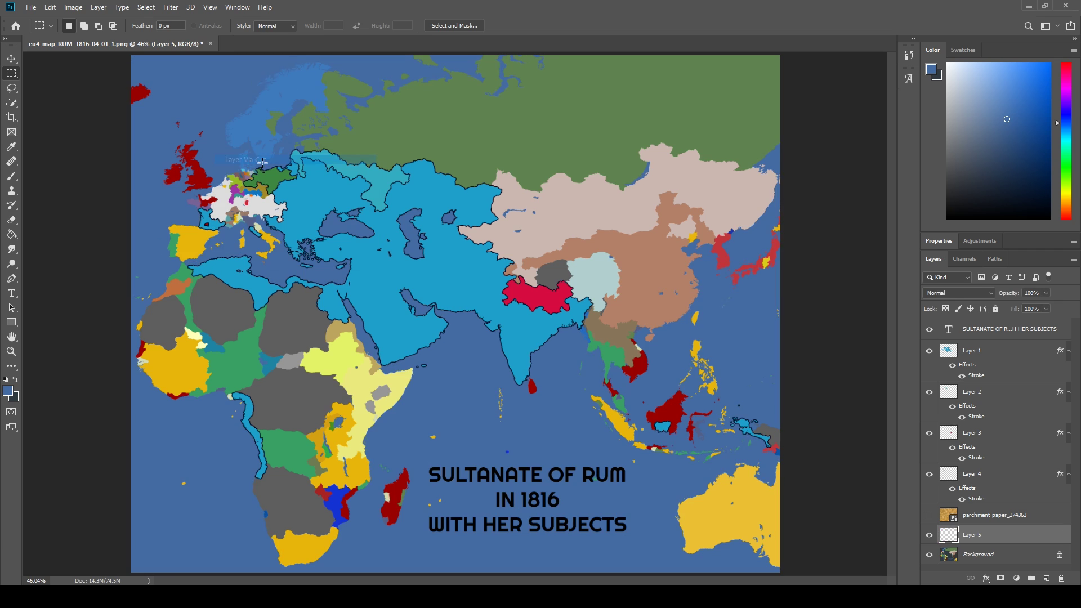
Try filling the cut-out sea layer with black (000000), and undo the fill
{"action": "left_click", "coordinate": [929, 535]}
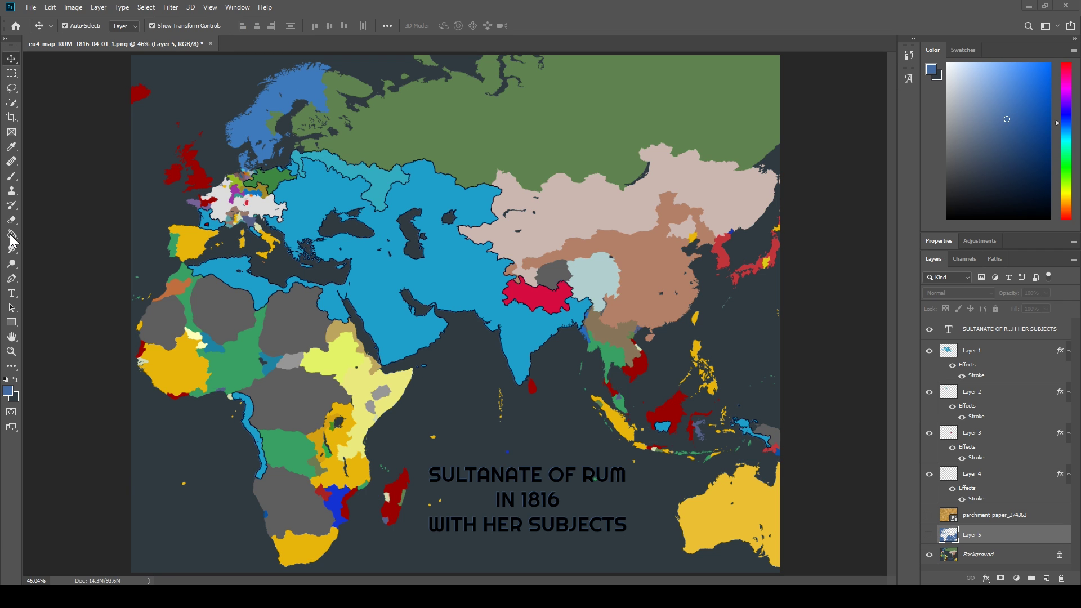
{"action": "key", "text": "ctrl+z"}
{"action": "left_click", "coordinate": [932, 70]}
{"action": "type", "text": "000000"}
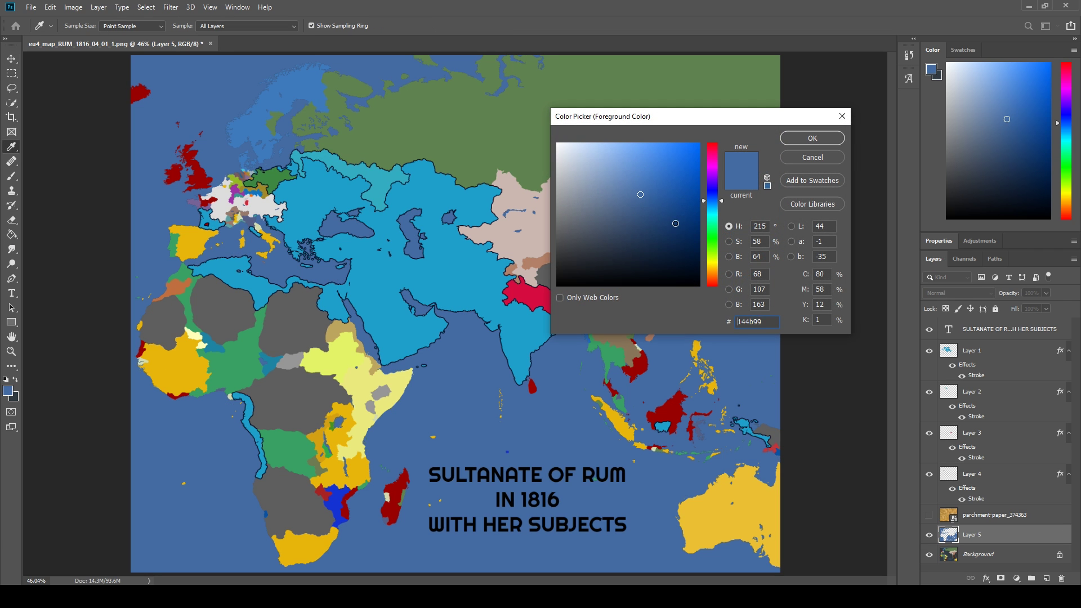
{"action": "left_click", "coordinate": [811, 138]}
{"action": "key", "text": "g"}
{"action": "left_click", "coordinate": [560, 442]}
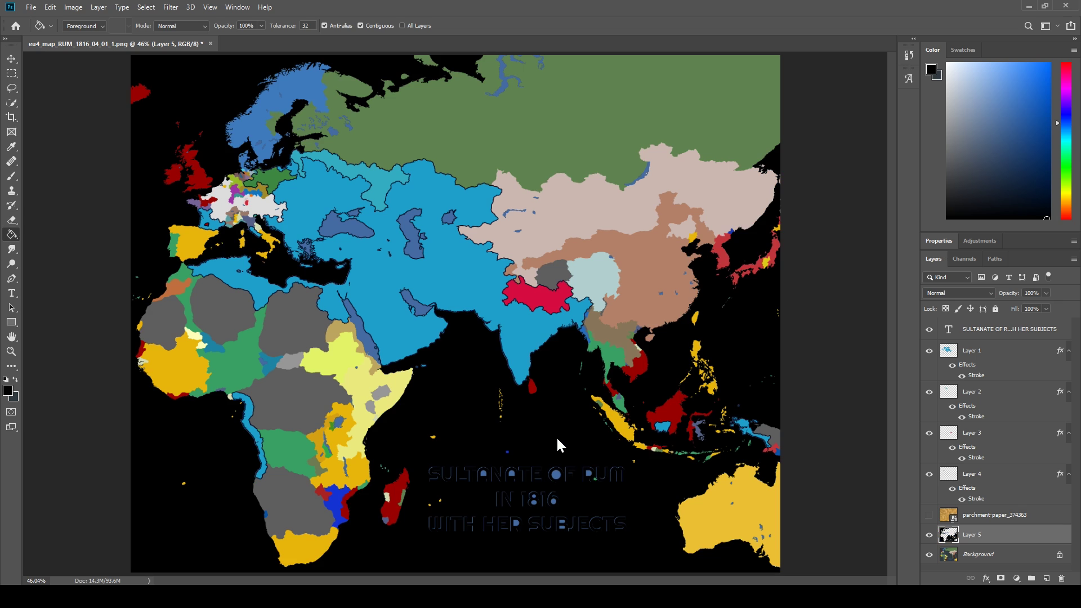
{"action": "key", "text": "ctrl+z"}
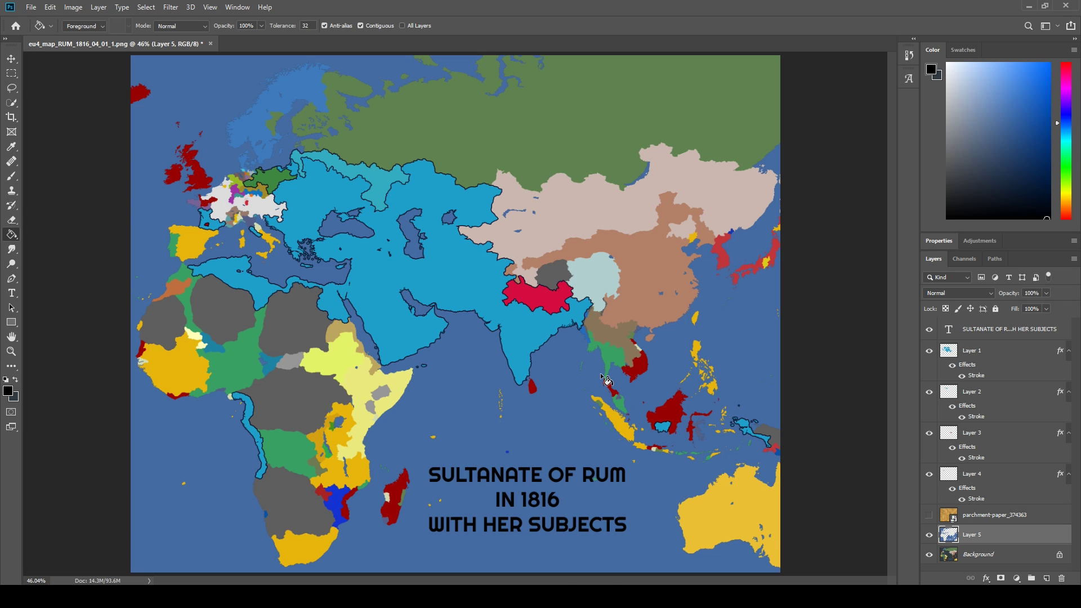
Check the cut-out sea layer by toggling its visibility off and on again
{"action": "left_click", "coordinate": [930, 536]}
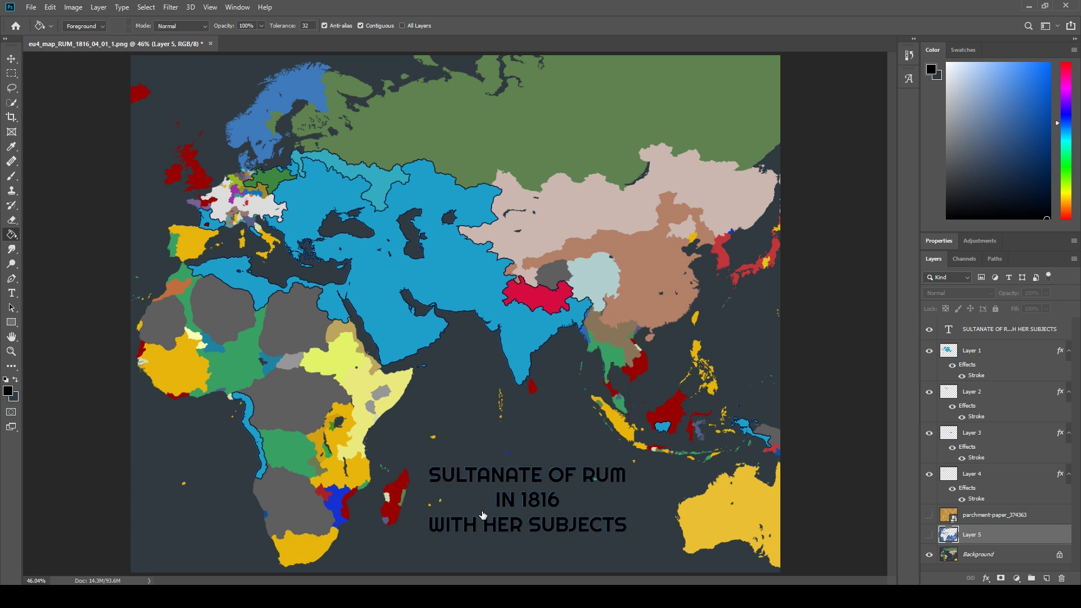
{"action": "left_click", "coordinate": [9, 60]}
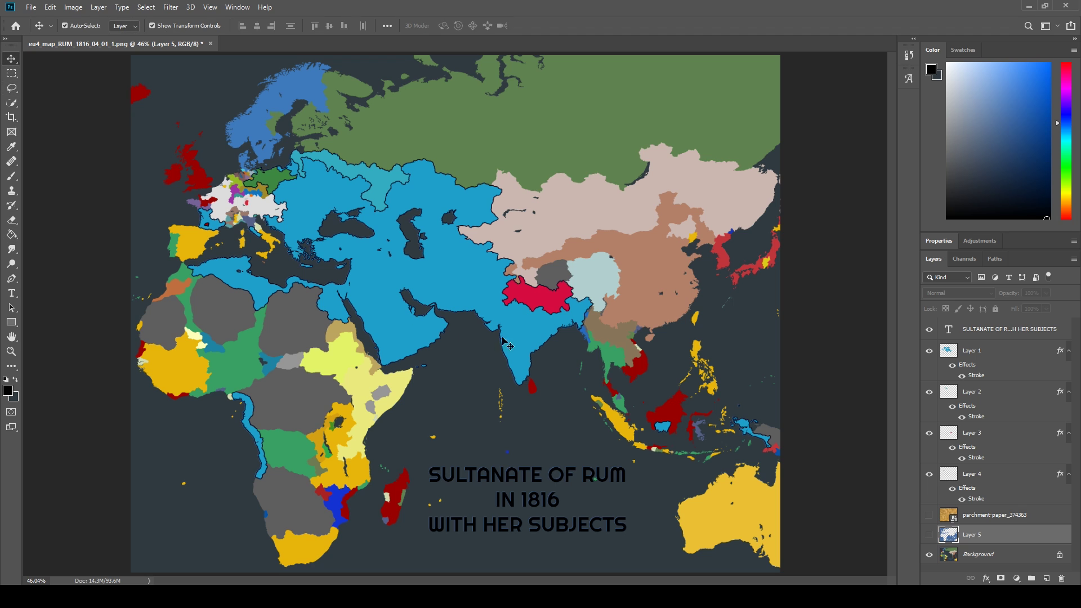
{"action": "left_click", "coordinate": [930, 536]}
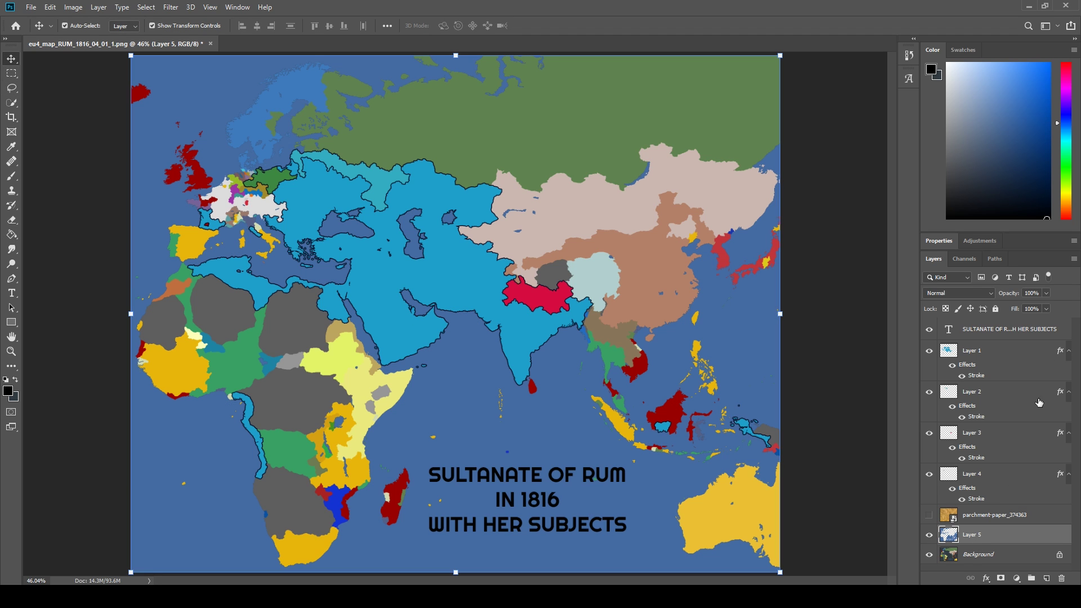
Show the parchment again and place the sea layer directly above it with an opacity of 18%
{"action": "left_click", "coordinate": [1046, 293]}
{"action": "left_click_drag", "start_coordinate": [1033, 305], "coordinate": [1031, 306]}
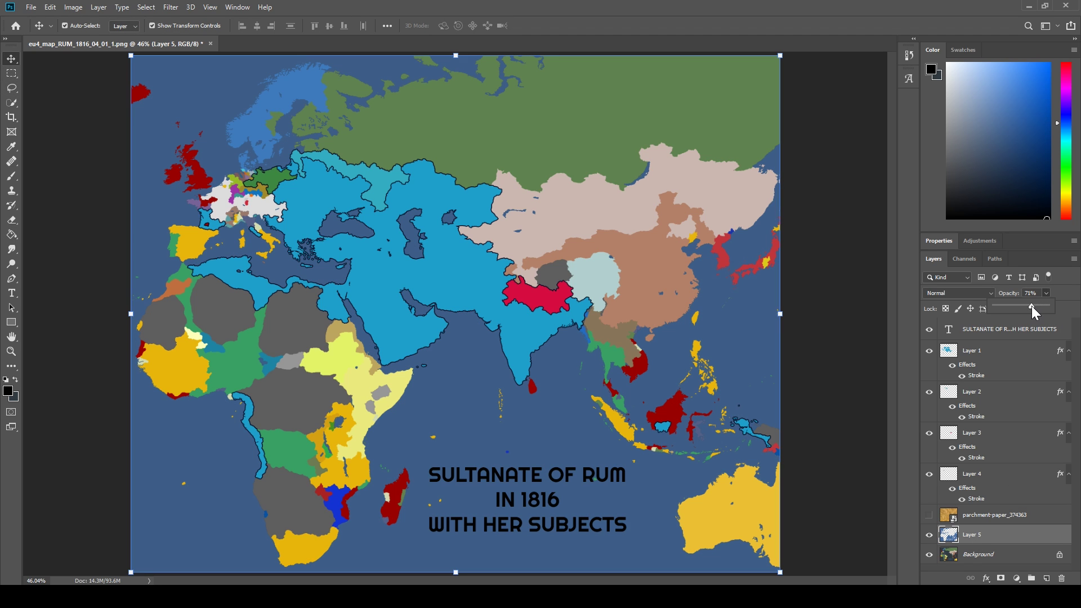
{"action": "left_click", "coordinate": [929, 515]}
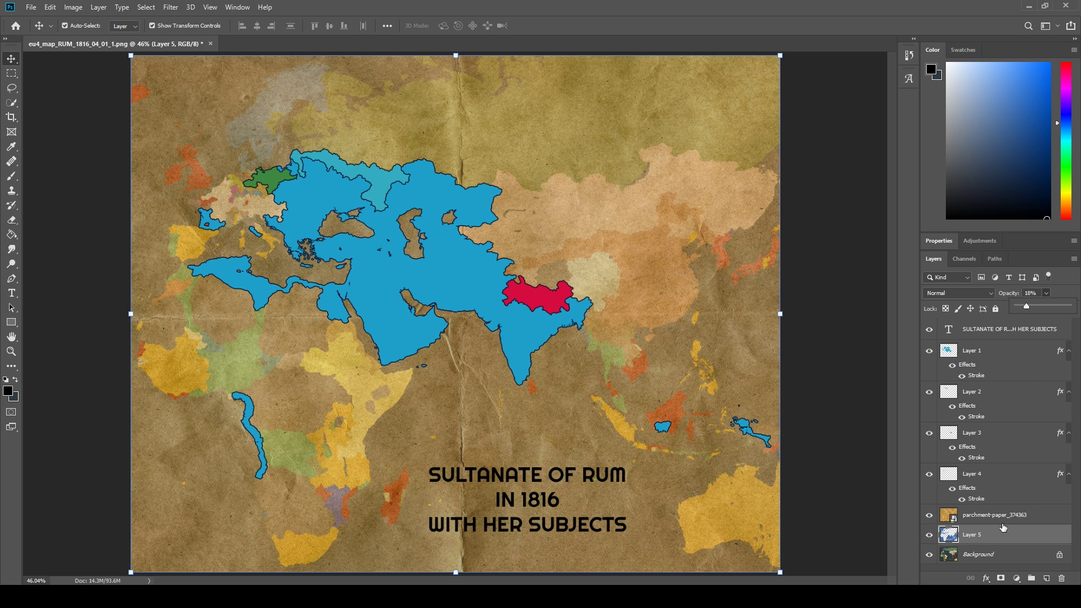
{"action": "left_click_drag", "start_coordinate": [990, 538], "coordinate": [993, 510]}
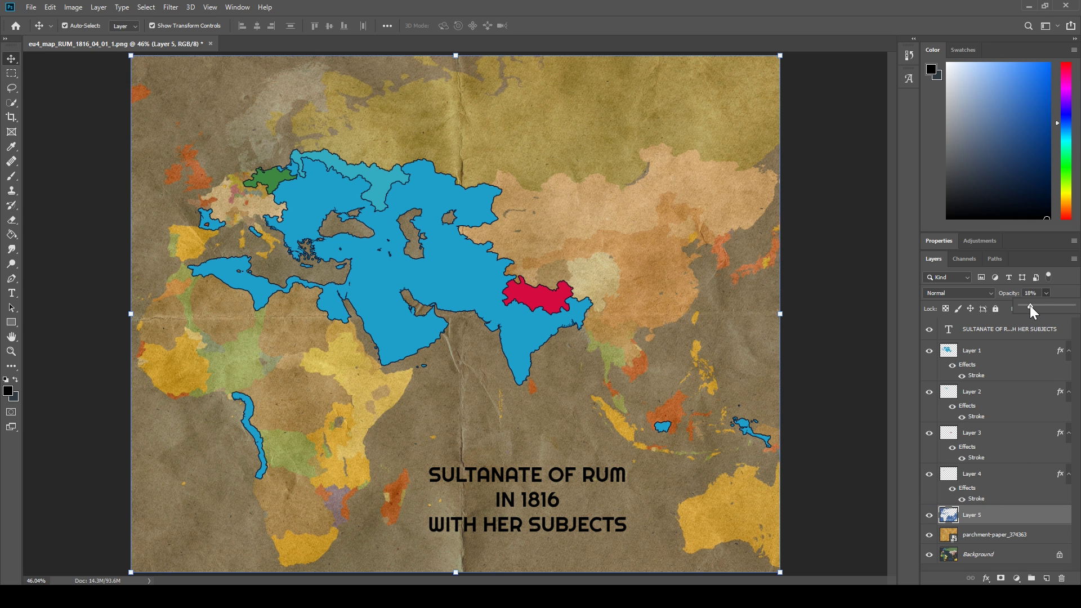
Raise the sea layer's opacity to a little under 50% to tint the oceans grey-blue, and deselect the layer
{"action": "left_click_drag", "start_coordinate": [1015, 306], "coordinate": [1049, 312]}
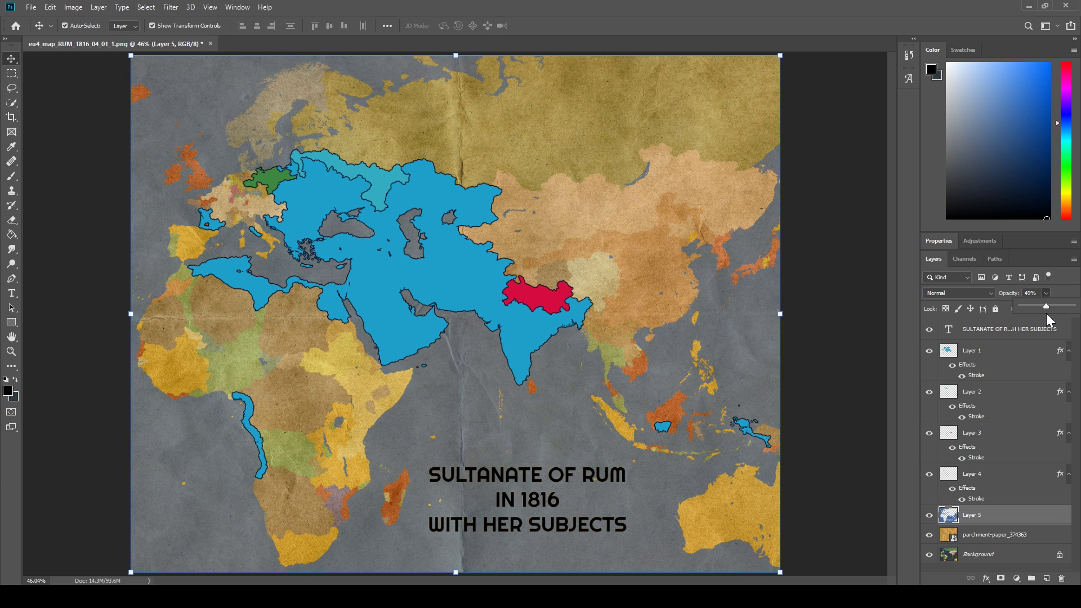
{"action": "left_click_drag", "start_coordinate": [1042, 313], "coordinate": [1043, 313]}
{"action": "left_click", "coordinate": [822, 460]}
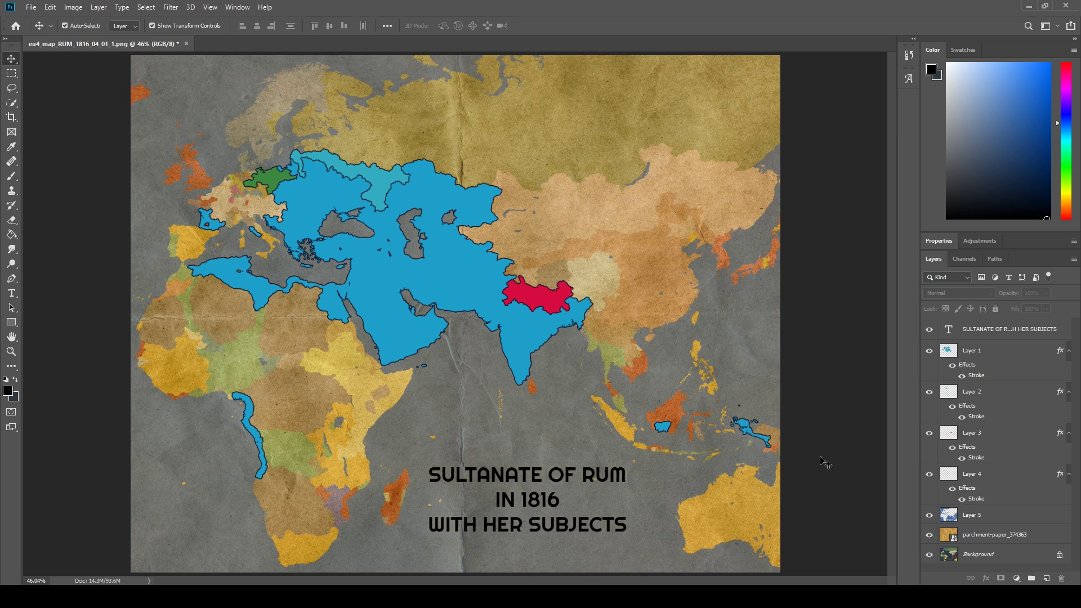